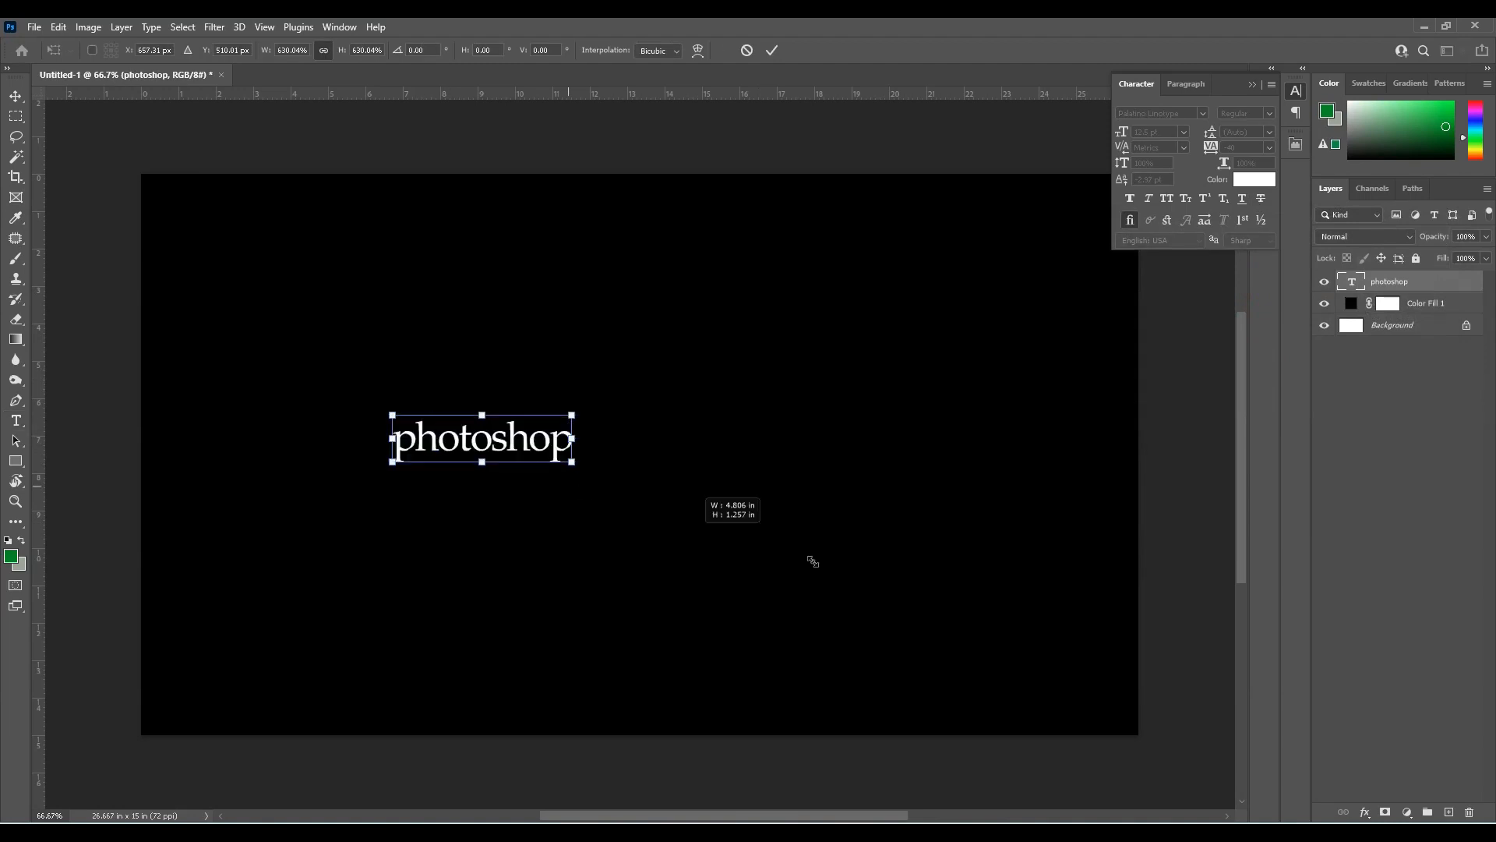
Finish enlarging the photoshop text, then set its font to Arial Black in all caps
key("Return")
left_click(1185, 113)
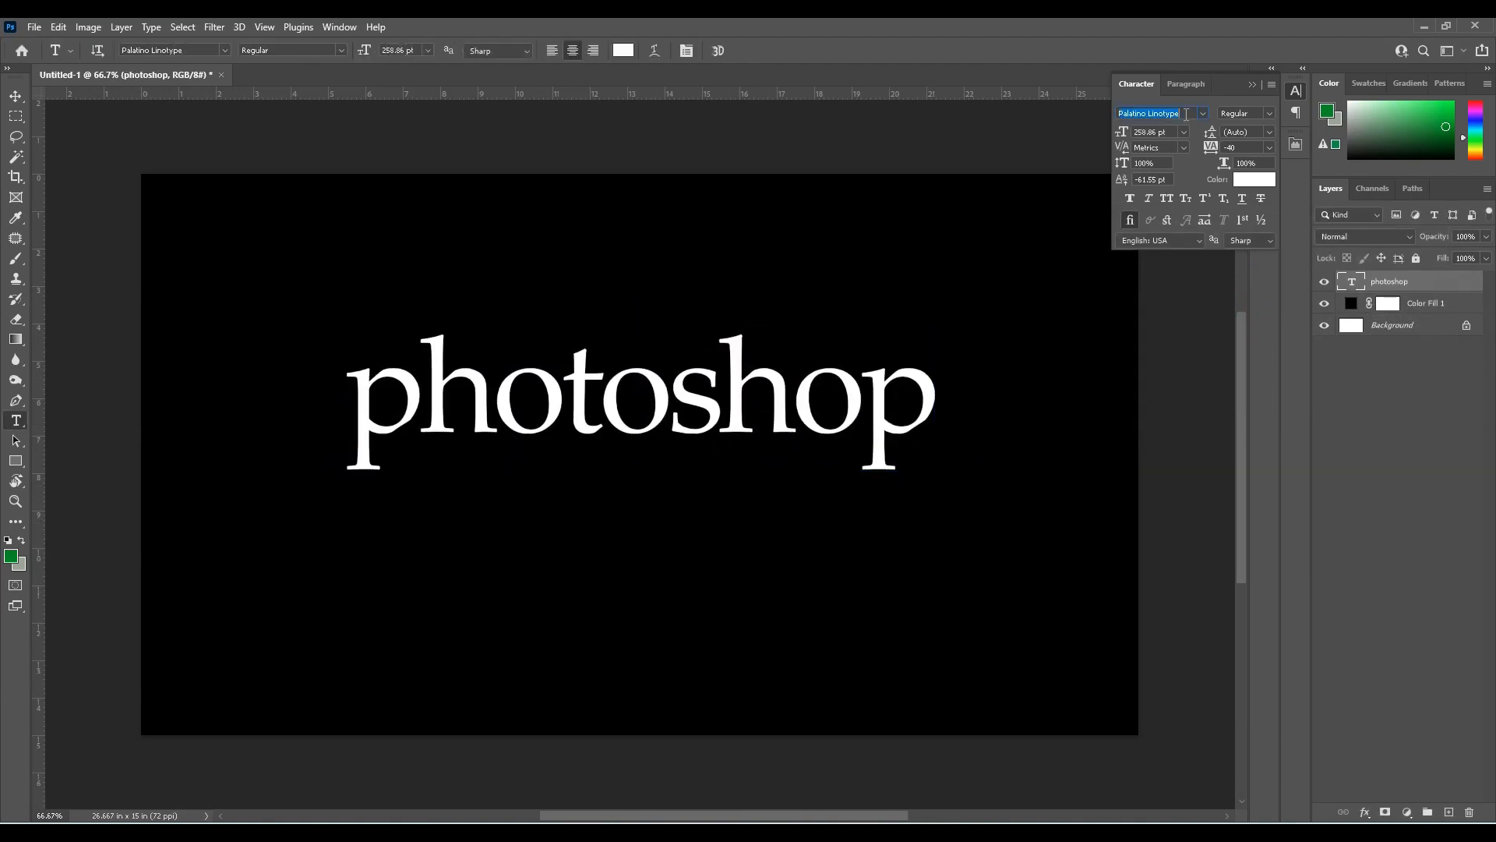
type("arial")
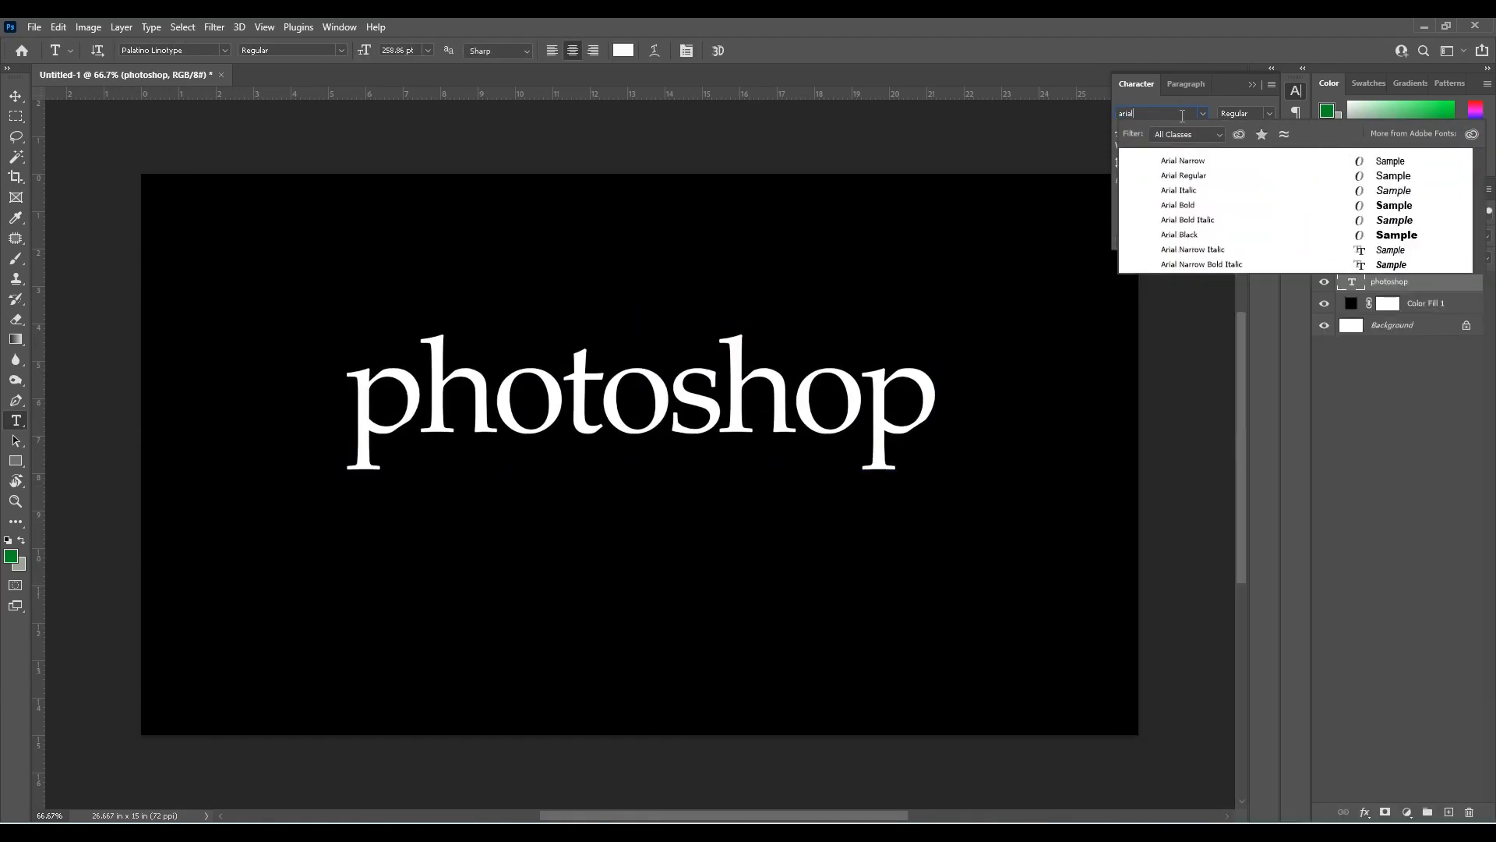
left_click(1181, 234)
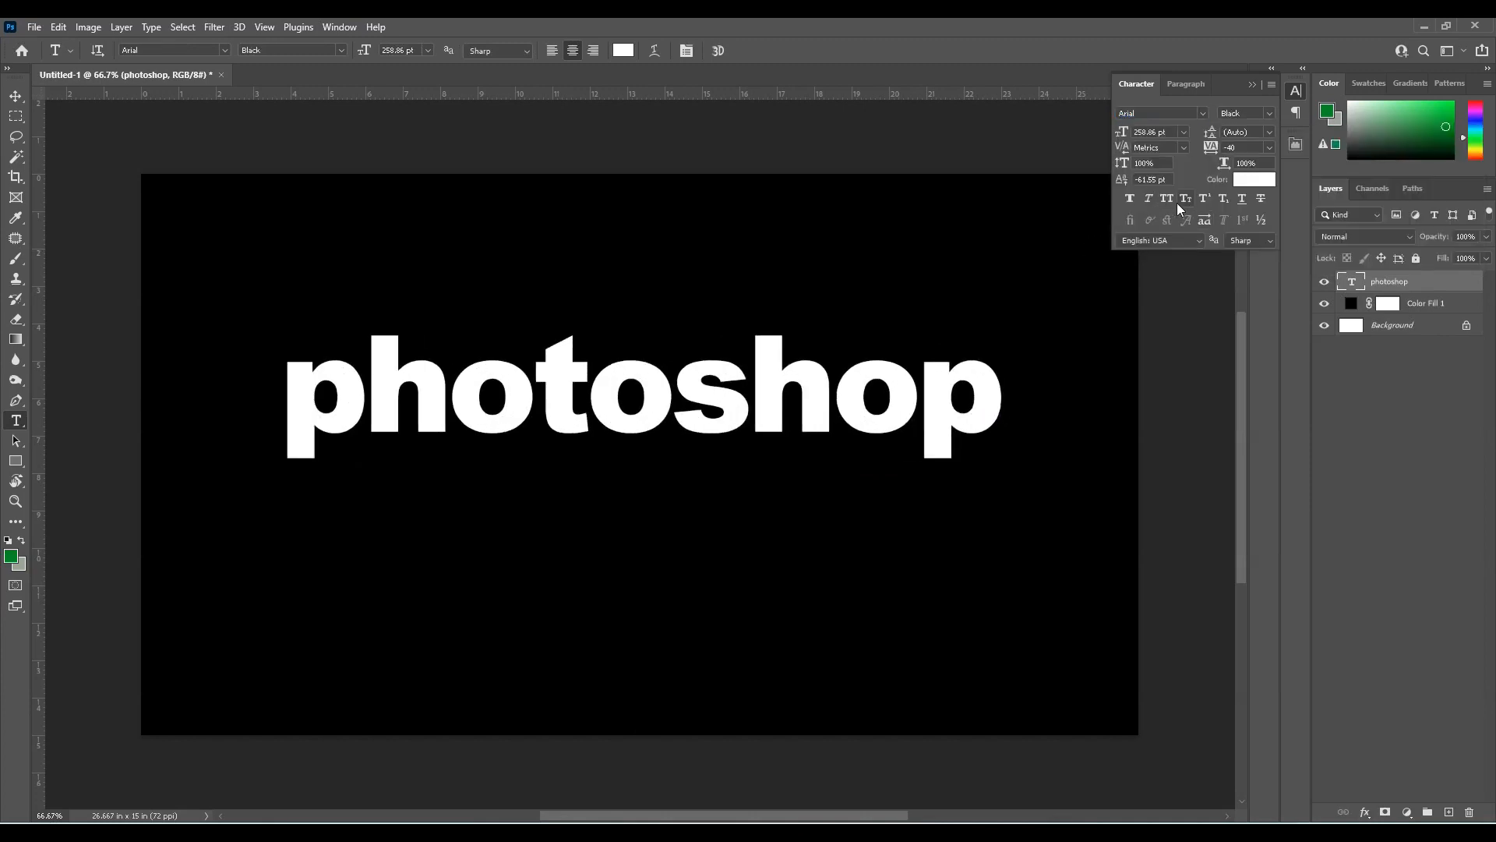
left_click(1169, 201)
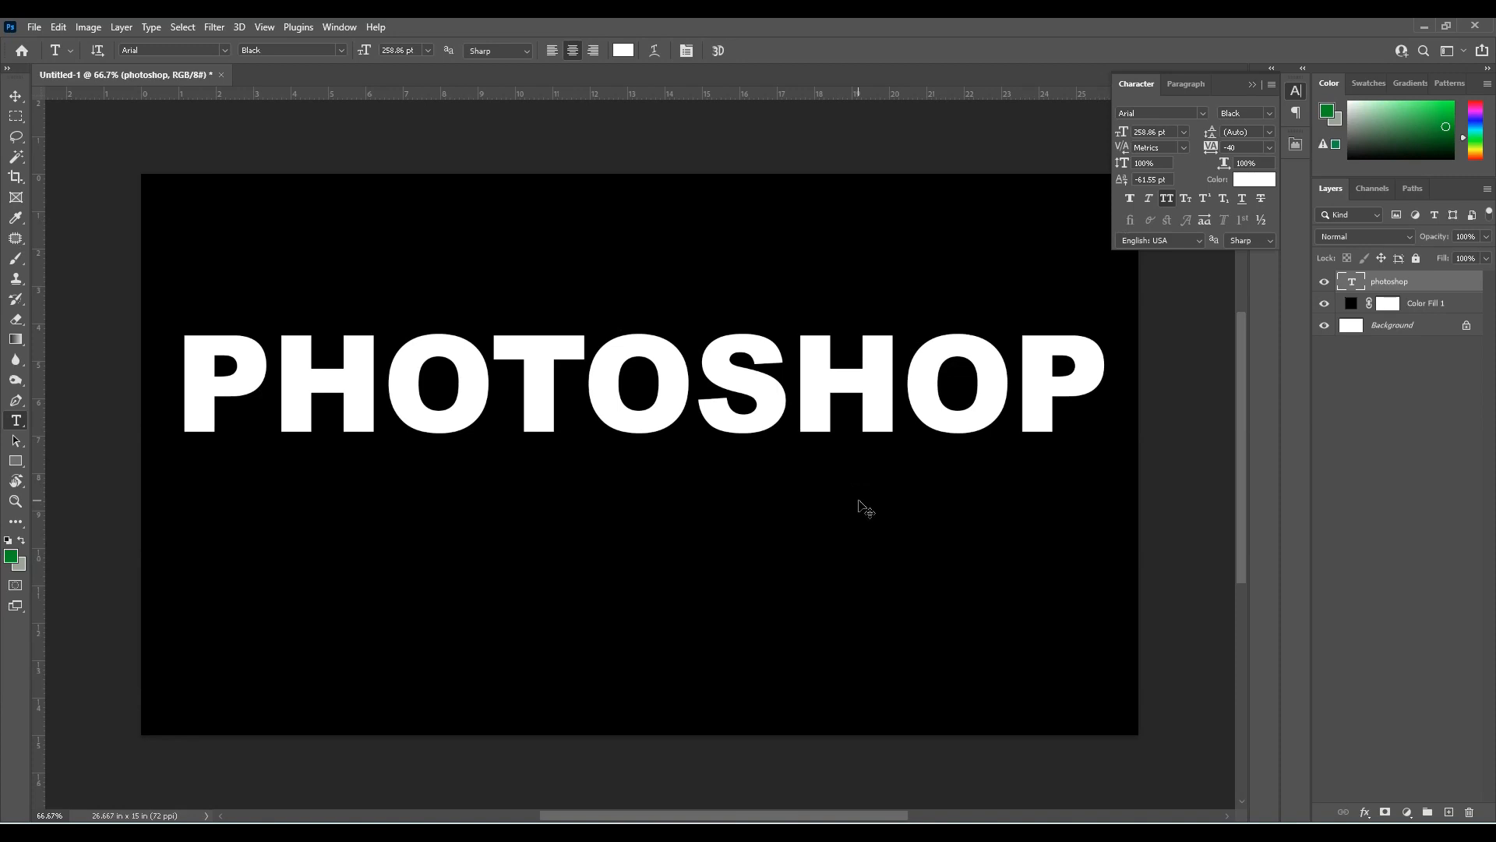
Scale the PHOTOSHOP text down to about 94% and reposition it within the canvas
key("ctrl+t")
left_click_drag(1111, 315, 1082, 320)
left_click_drag(897, 389, 909, 400)
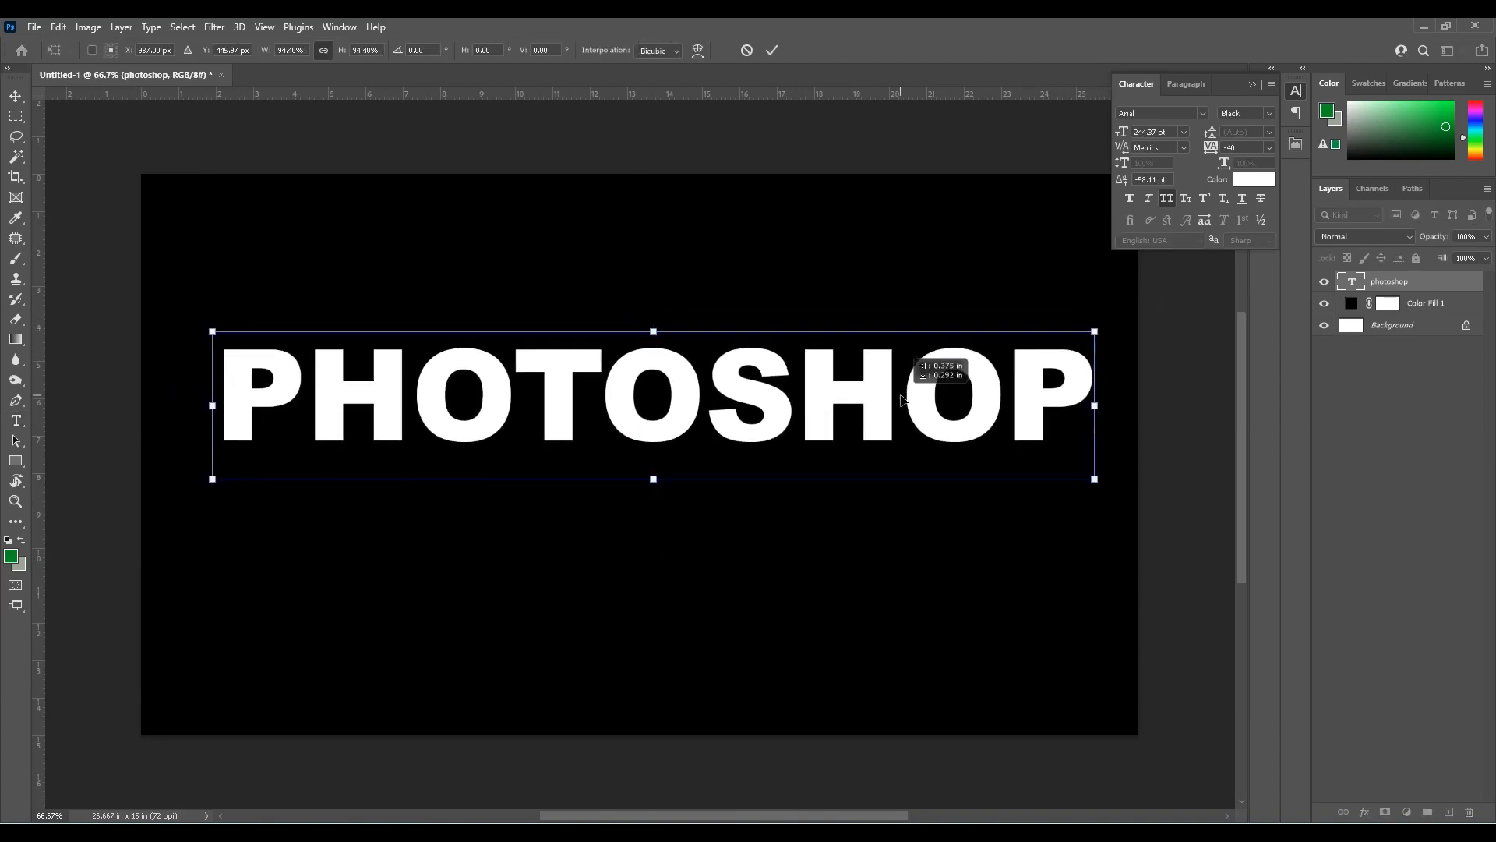
key("Return")
Delete SHOP from the text layer so the word reads PHOTO
left_click_drag(718, 413, 1129, 414)
key("BackSpace")
key("ctrl+Return")
Enlarge the PHOTO text to about 418 pt and move it down toward the middle of the canvas
key("ctrl+t")
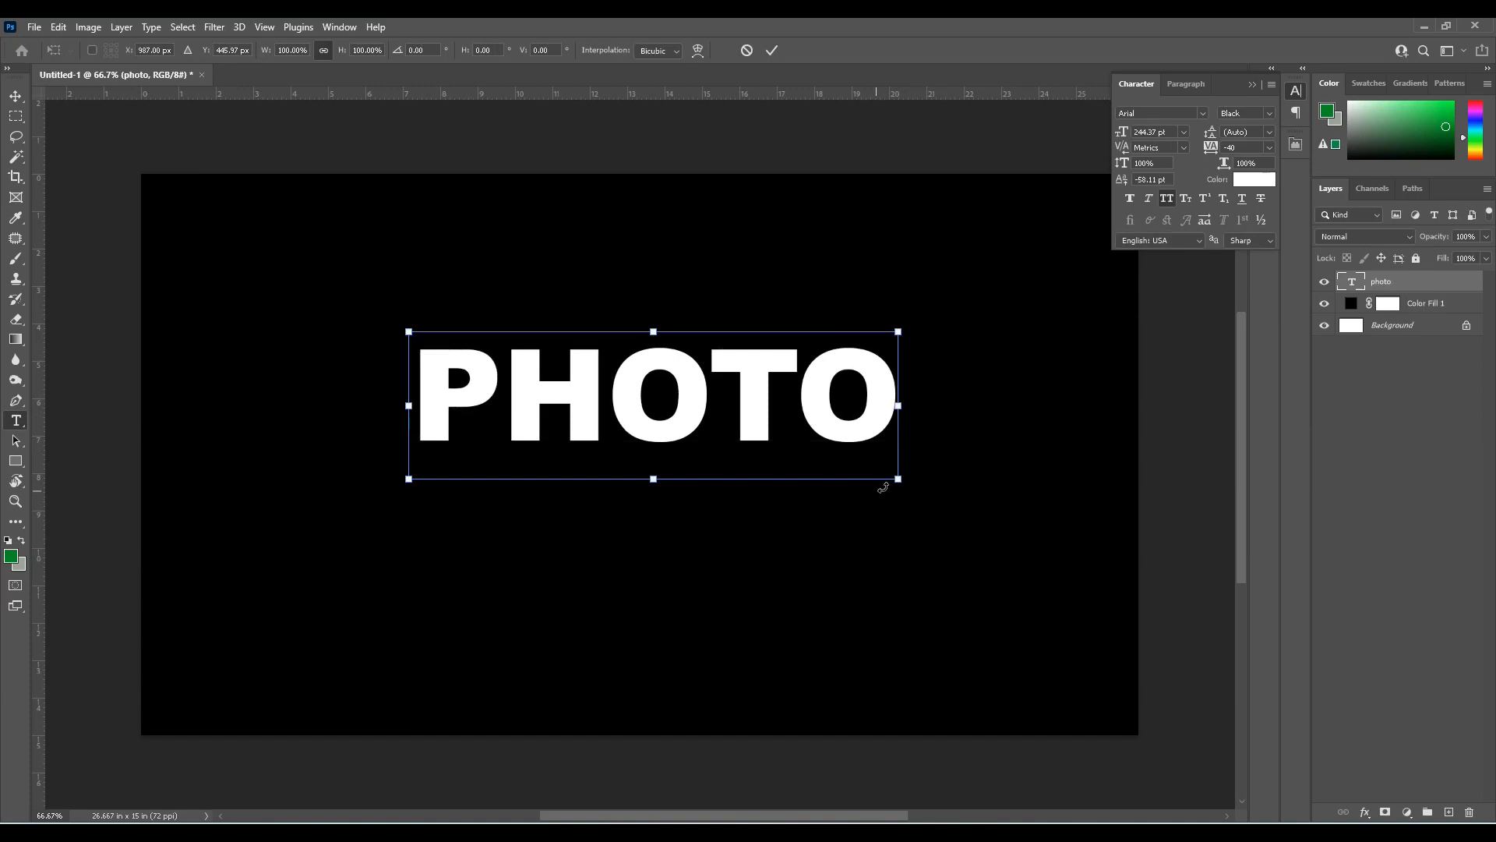
left_click_drag(896, 479, 1046, 546)
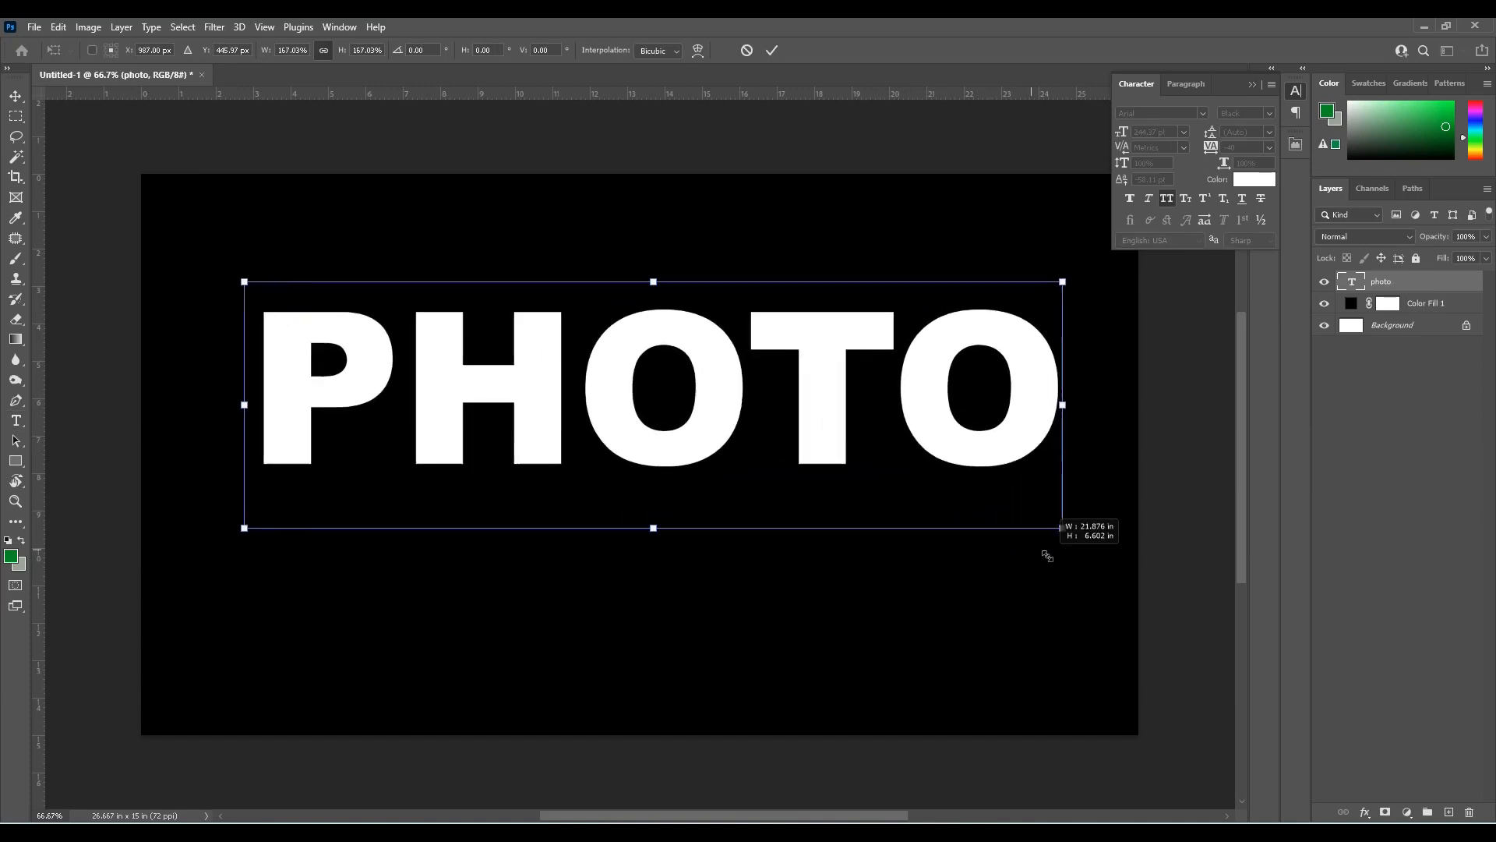
left_click_drag(938, 440, 934, 475)
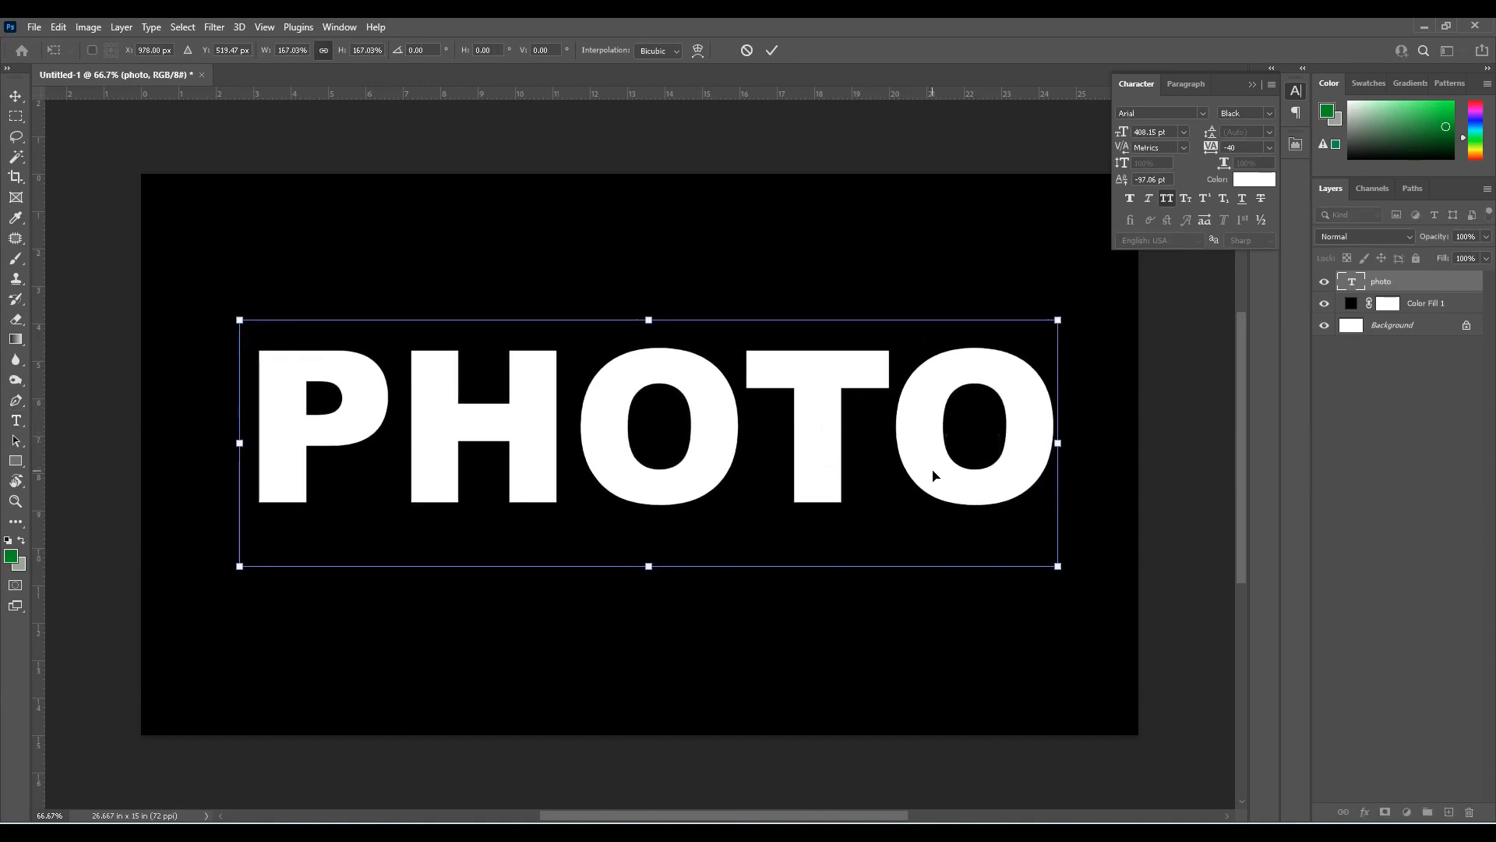
left_click_drag(1057, 567, 1068, 571)
key("Return")
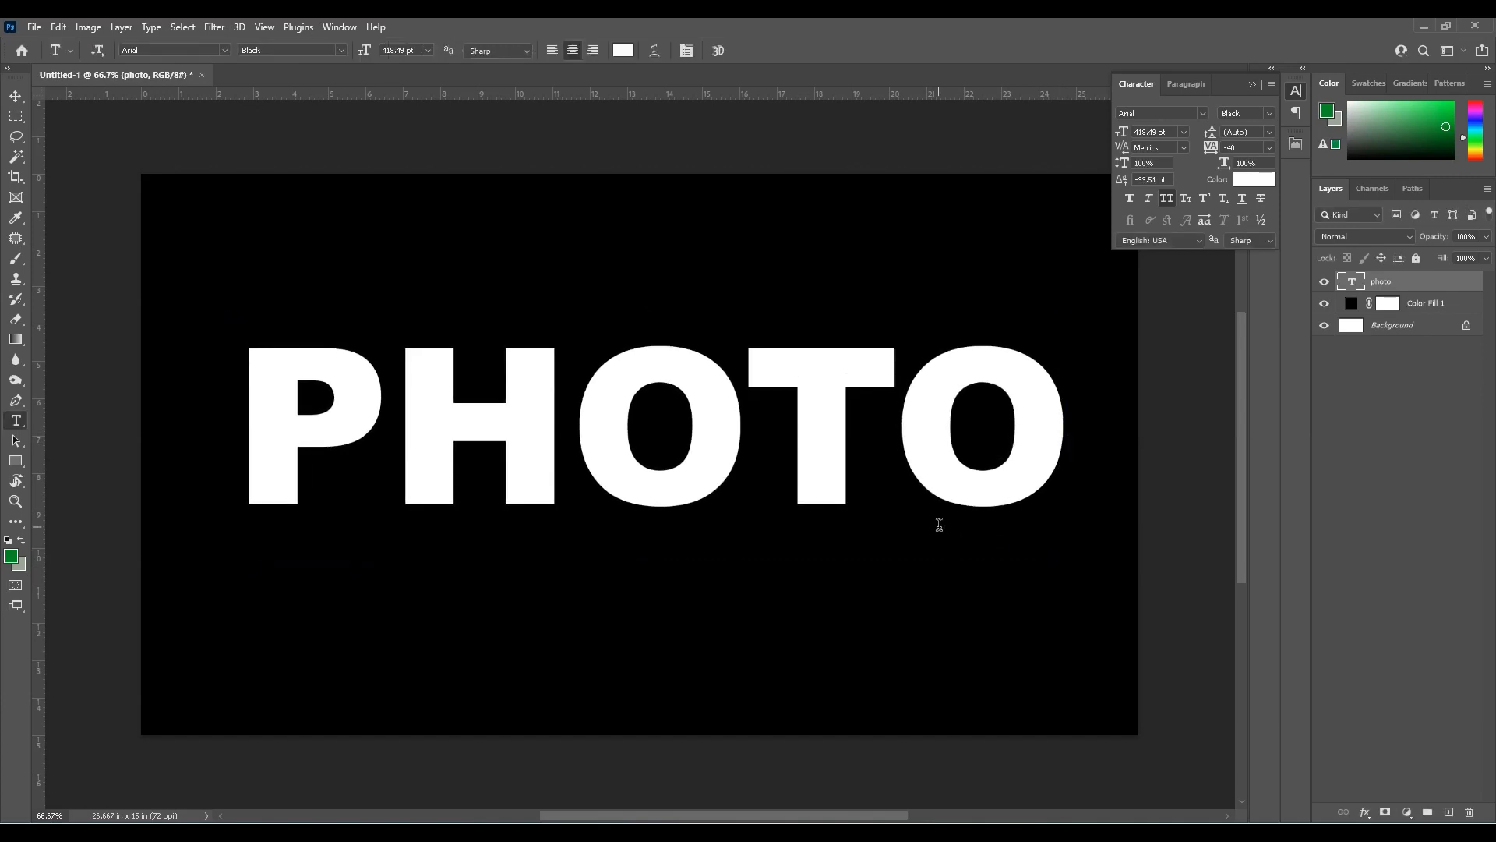
Rasterize the PHOTO text layer and cut the letter P onto its own layer
right_click(1404, 288)
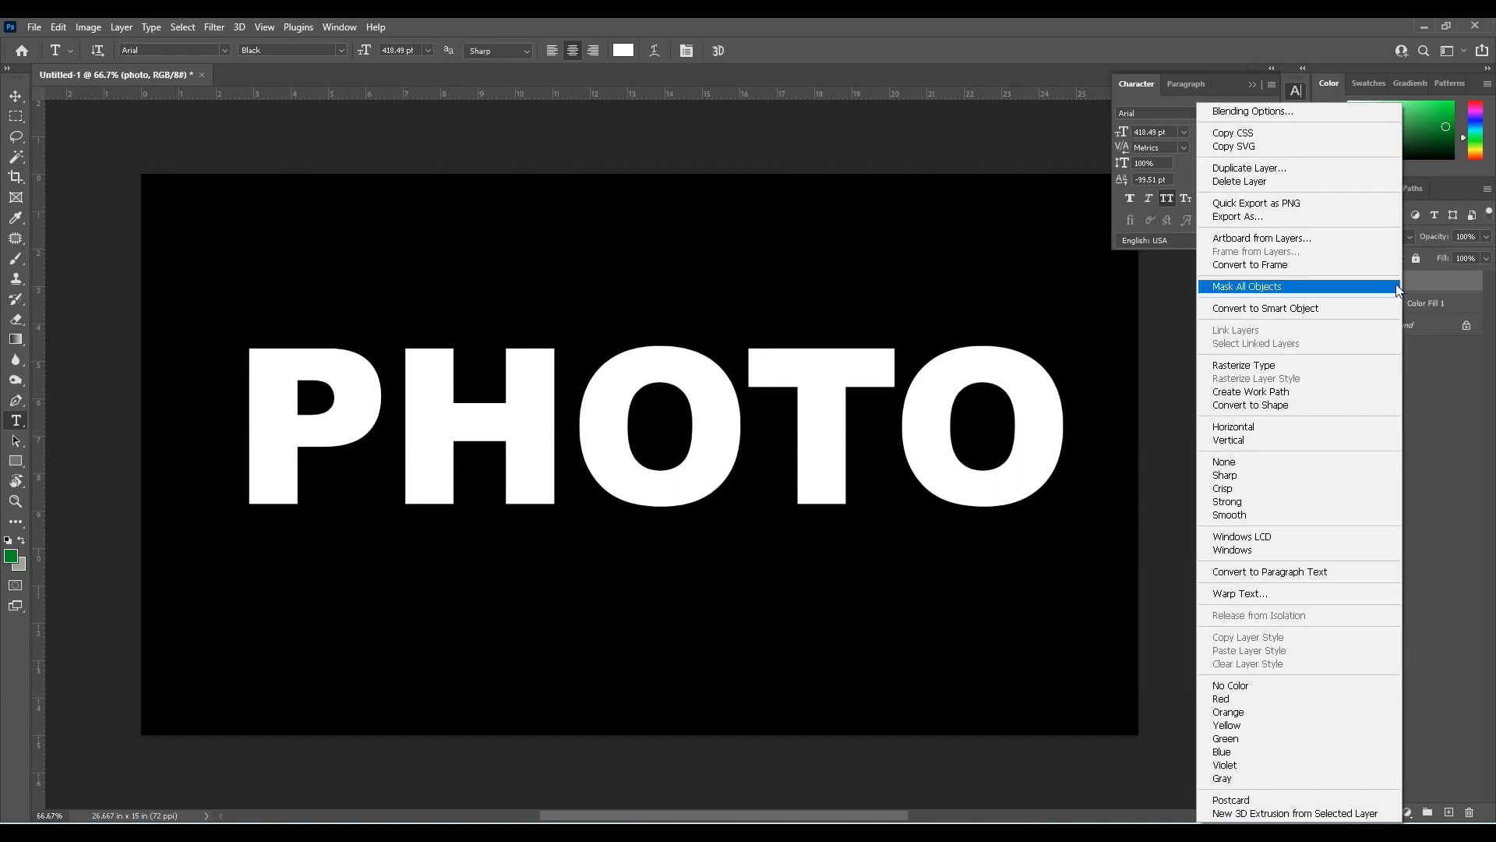
left_click(1280, 365)
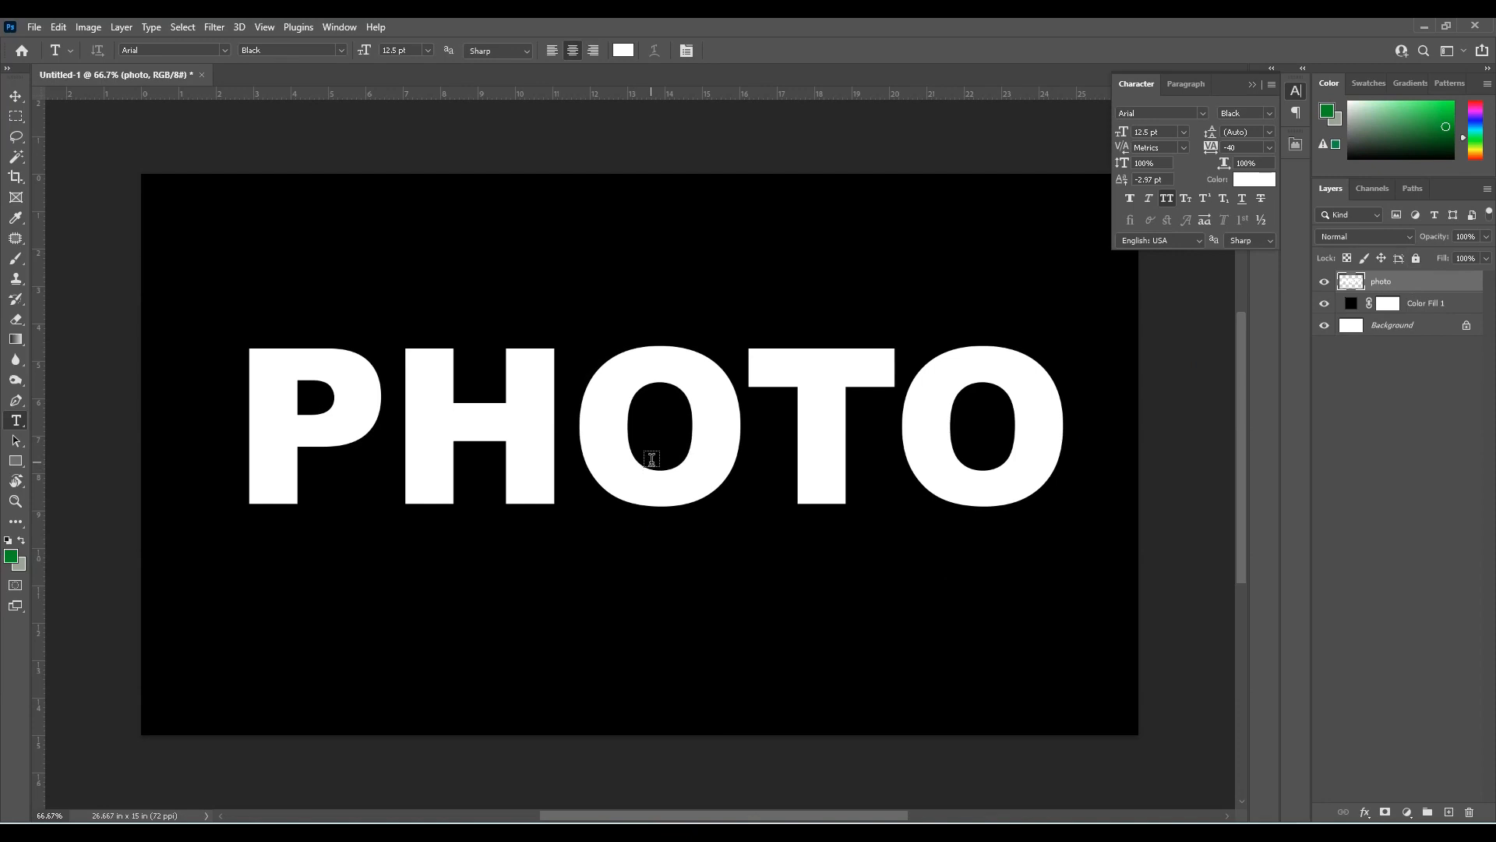
key("m")
left_click_drag(233, 335, 391, 519)
right_click(359, 436)
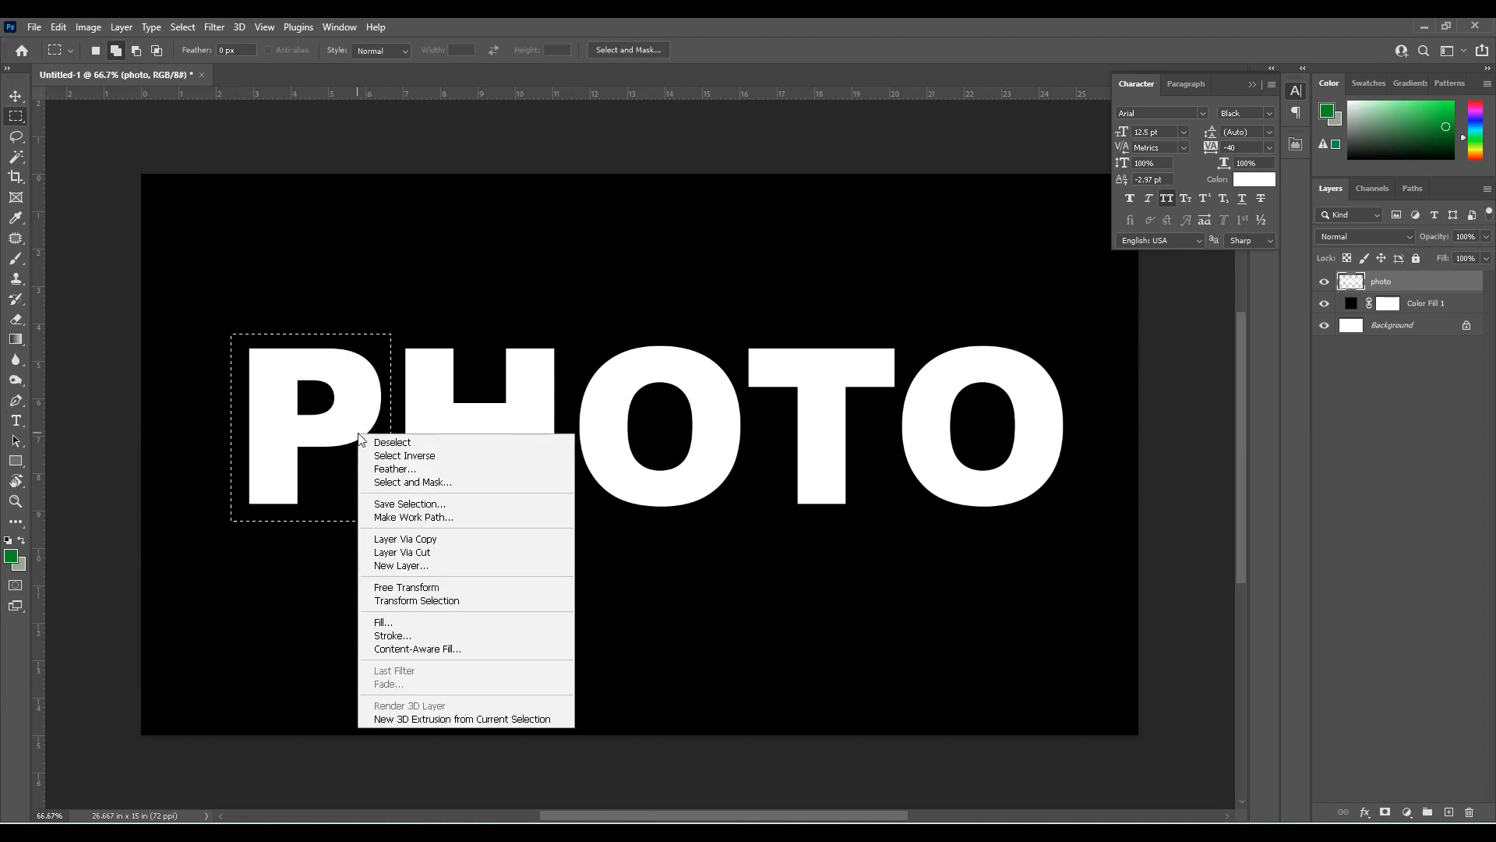
left_click(421, 551)
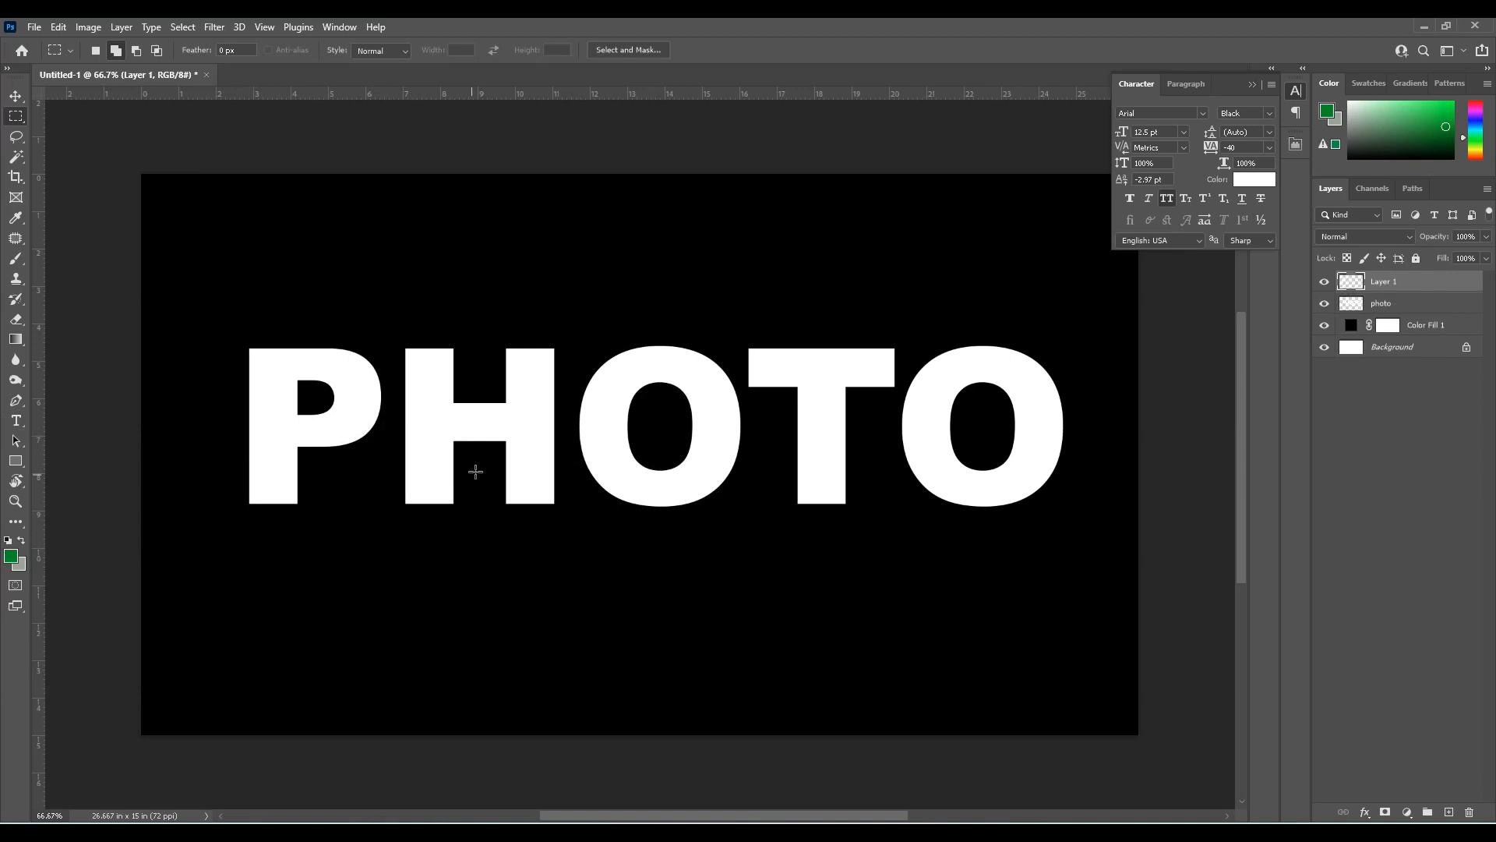
Cut the letter H out of the photo layer onto its own layer
key("v")
right_click(445, 438)
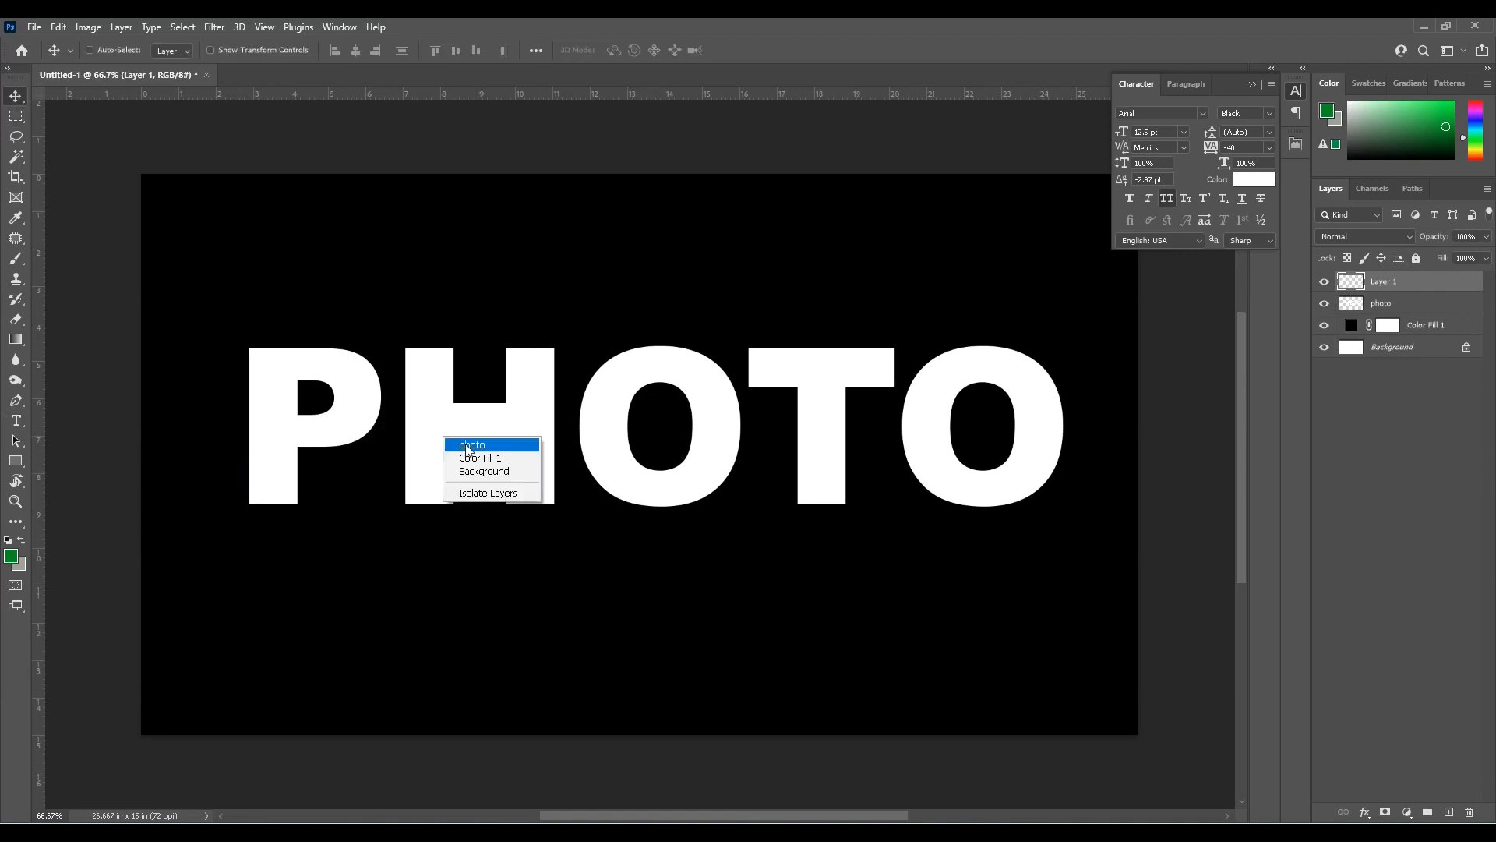
left_click(469, 445)
key("m")
left_click_drag(392, 337, 561, 518)
right_click(542, 480)
left_click(608, 598)
Cut the first letter O out of the photo layer onto its own layer
key("v")
right_click(636, 485)
left_click(653, 490)
key("m")
left_click_drag(575, 323, 741, 527)
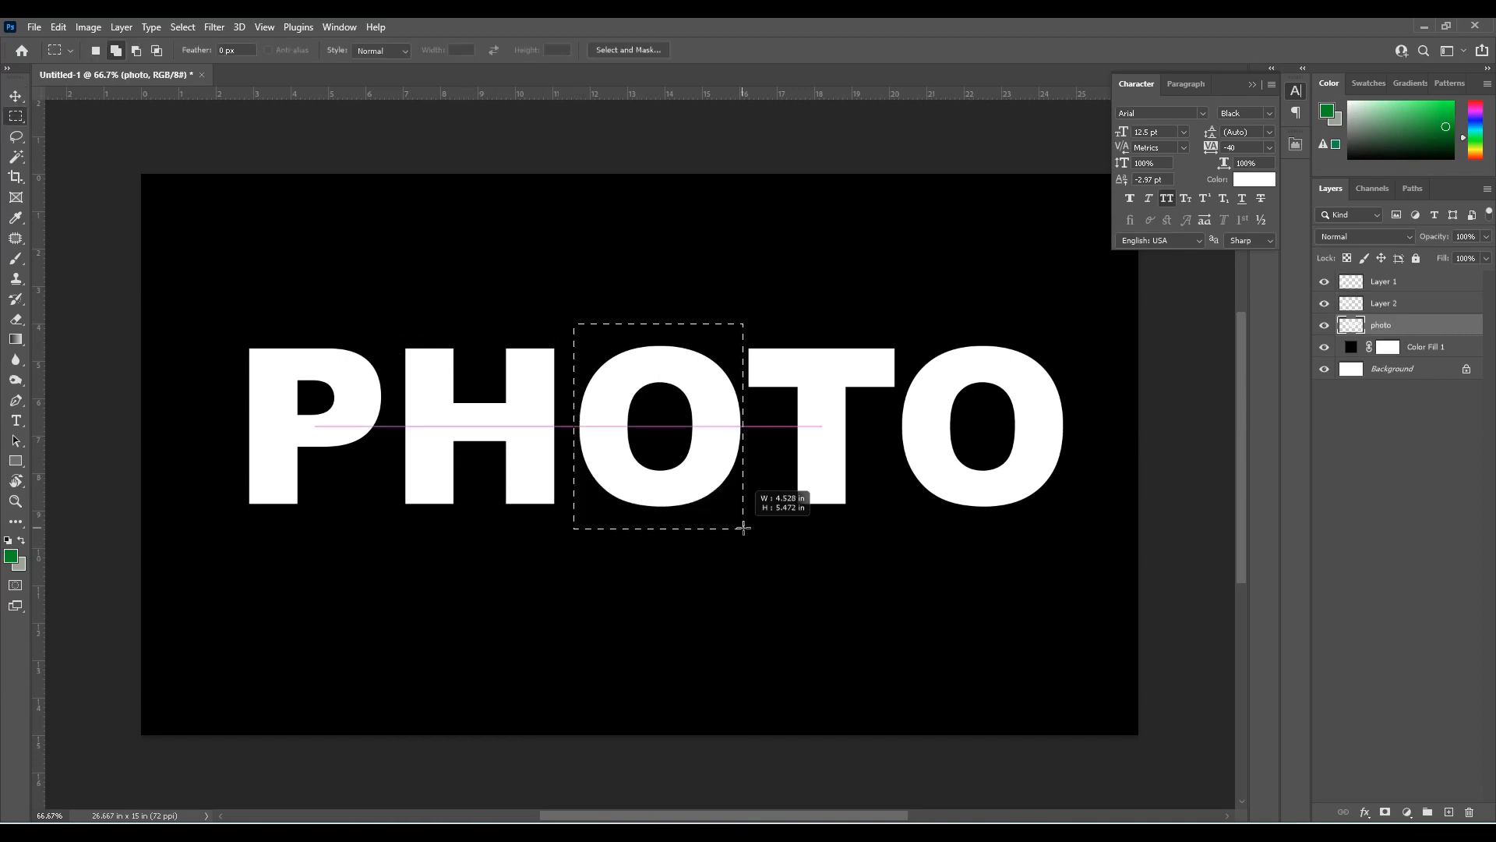
right_click(699, 489)
left_click(768, 609)
Cut the letter T out of the photo layer onto its own layer, leaving only the last O
key("v")
right_click(818, 493)
left_click(831, 497)
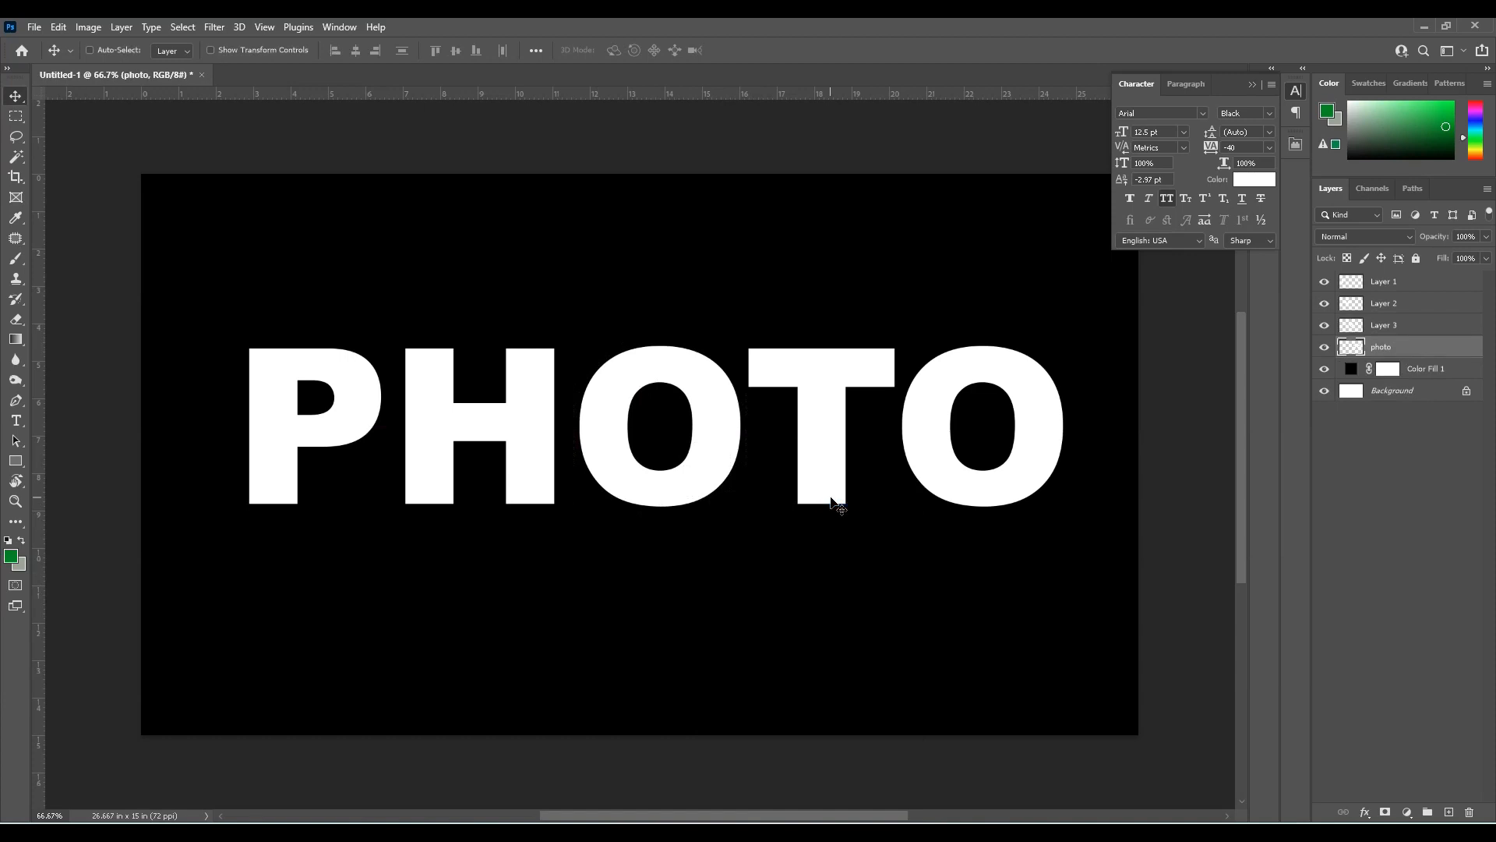
key("m")
left_click_drag(744, 343, 896, 536)
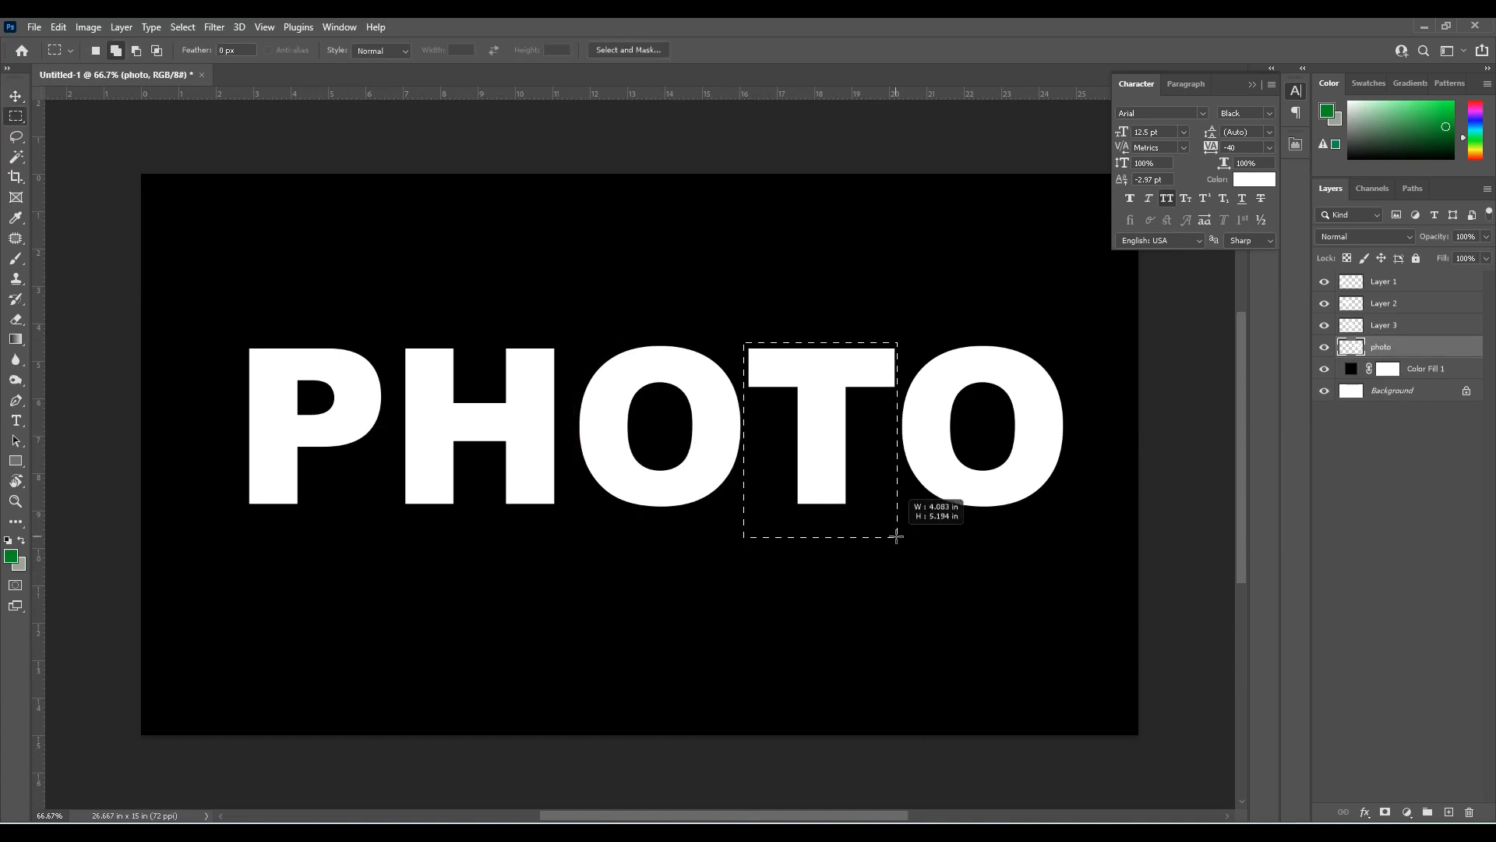
right_click(815, 411)
left_click(873, 545)
Load the letter P as a selection on Layer 1 and fill it with a horizontal white-to-black linear gradient
key("g")
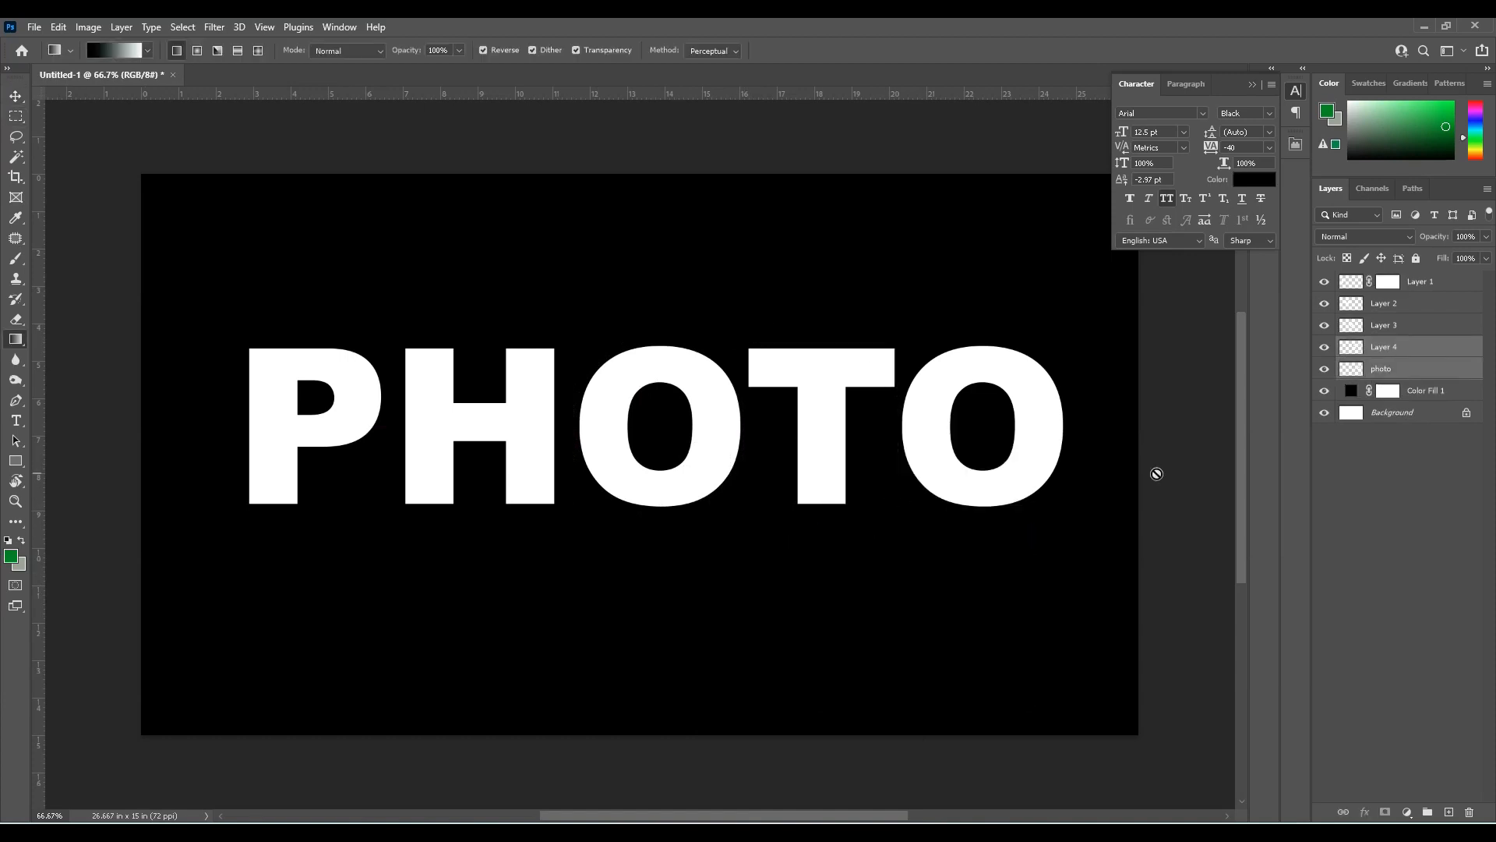
key("c")
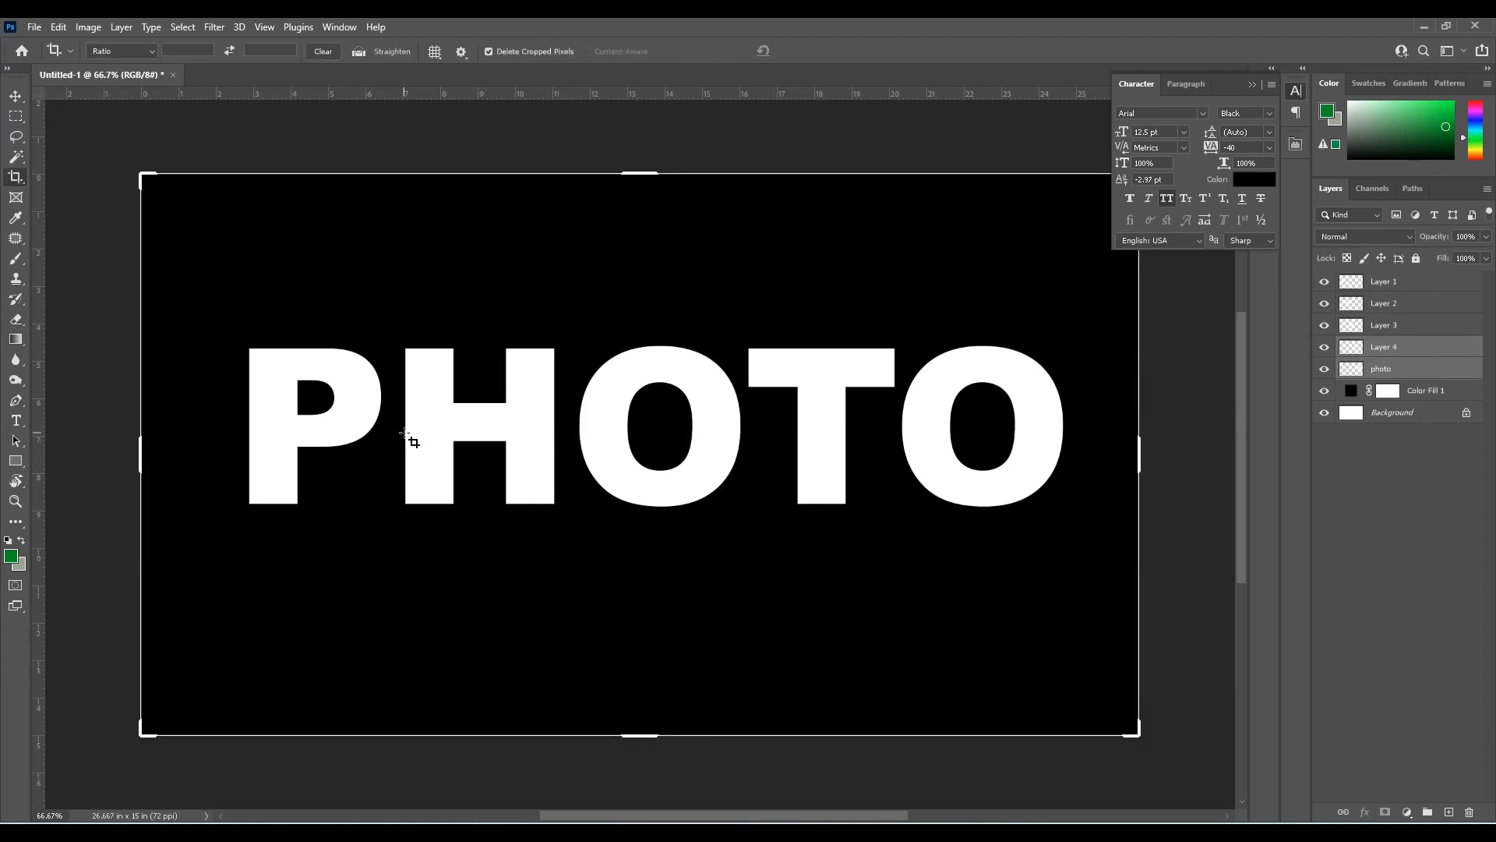
key("v")
right_click(358, 405)
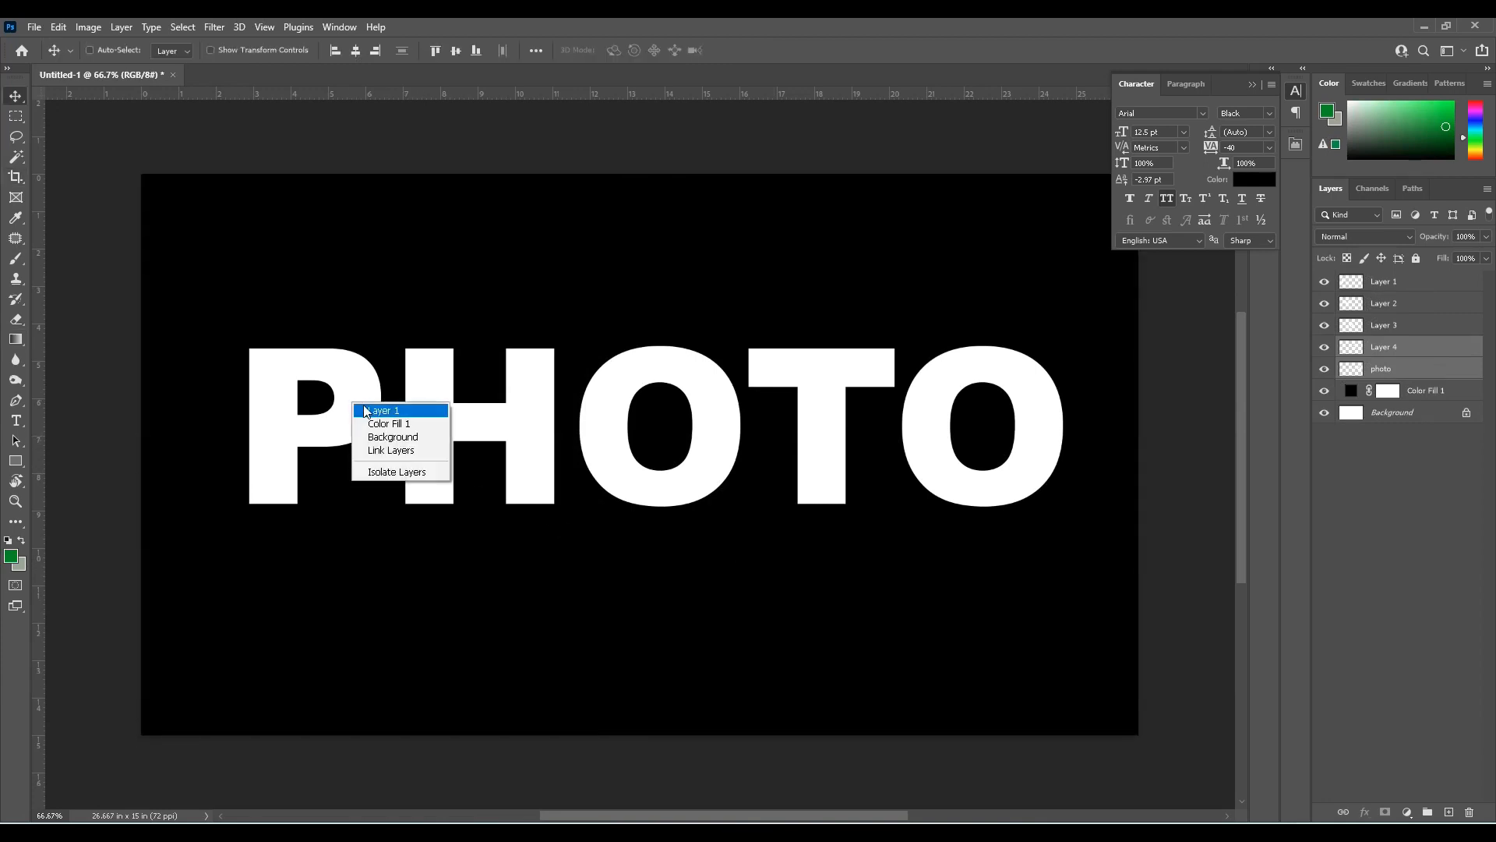
left_click(367, 410)
left_click(1356, 284, "ctrl")
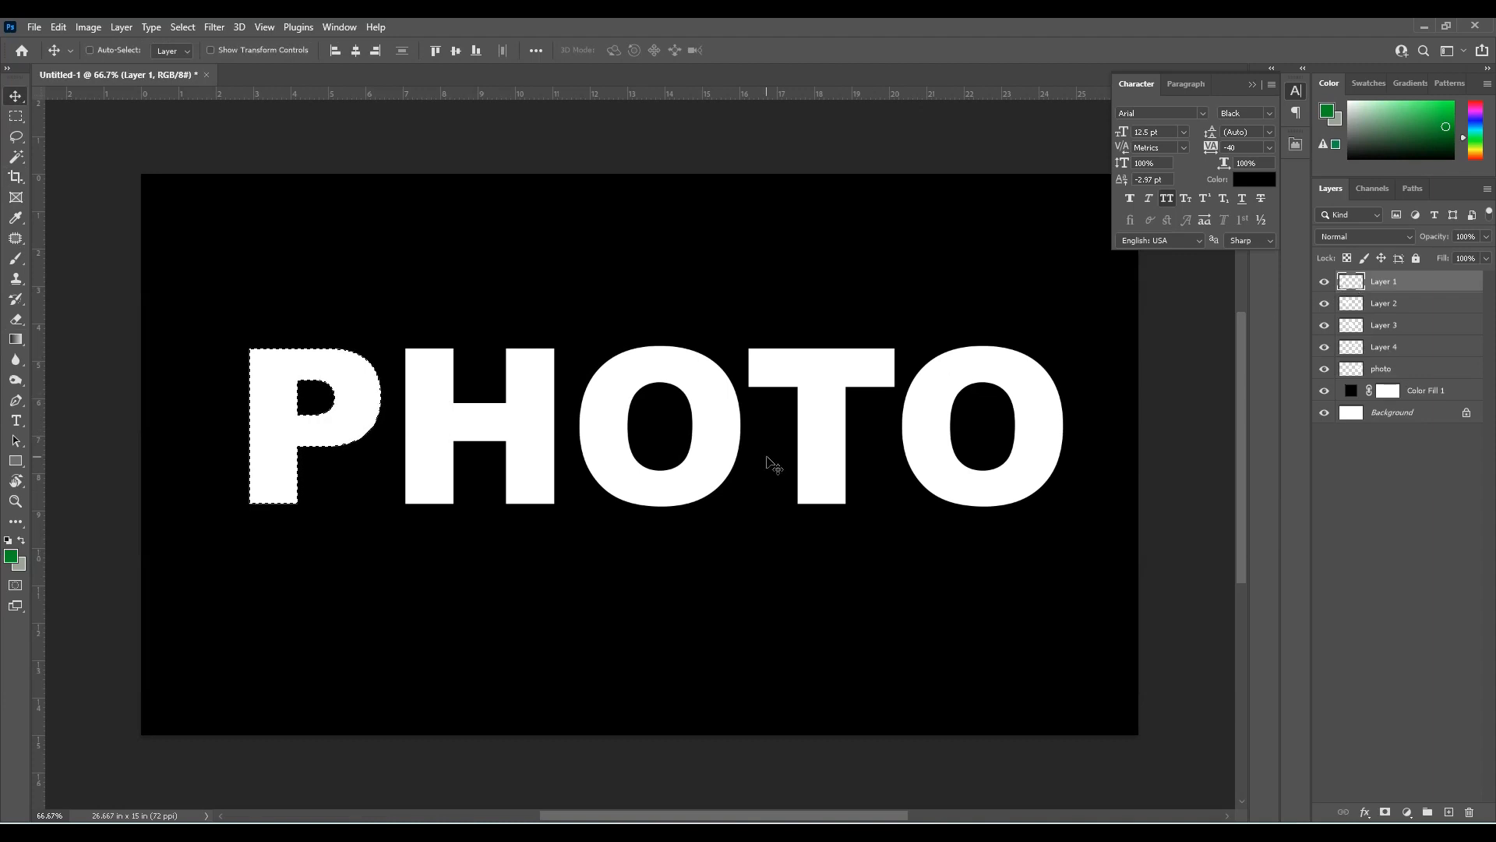
left_click(17, 342)
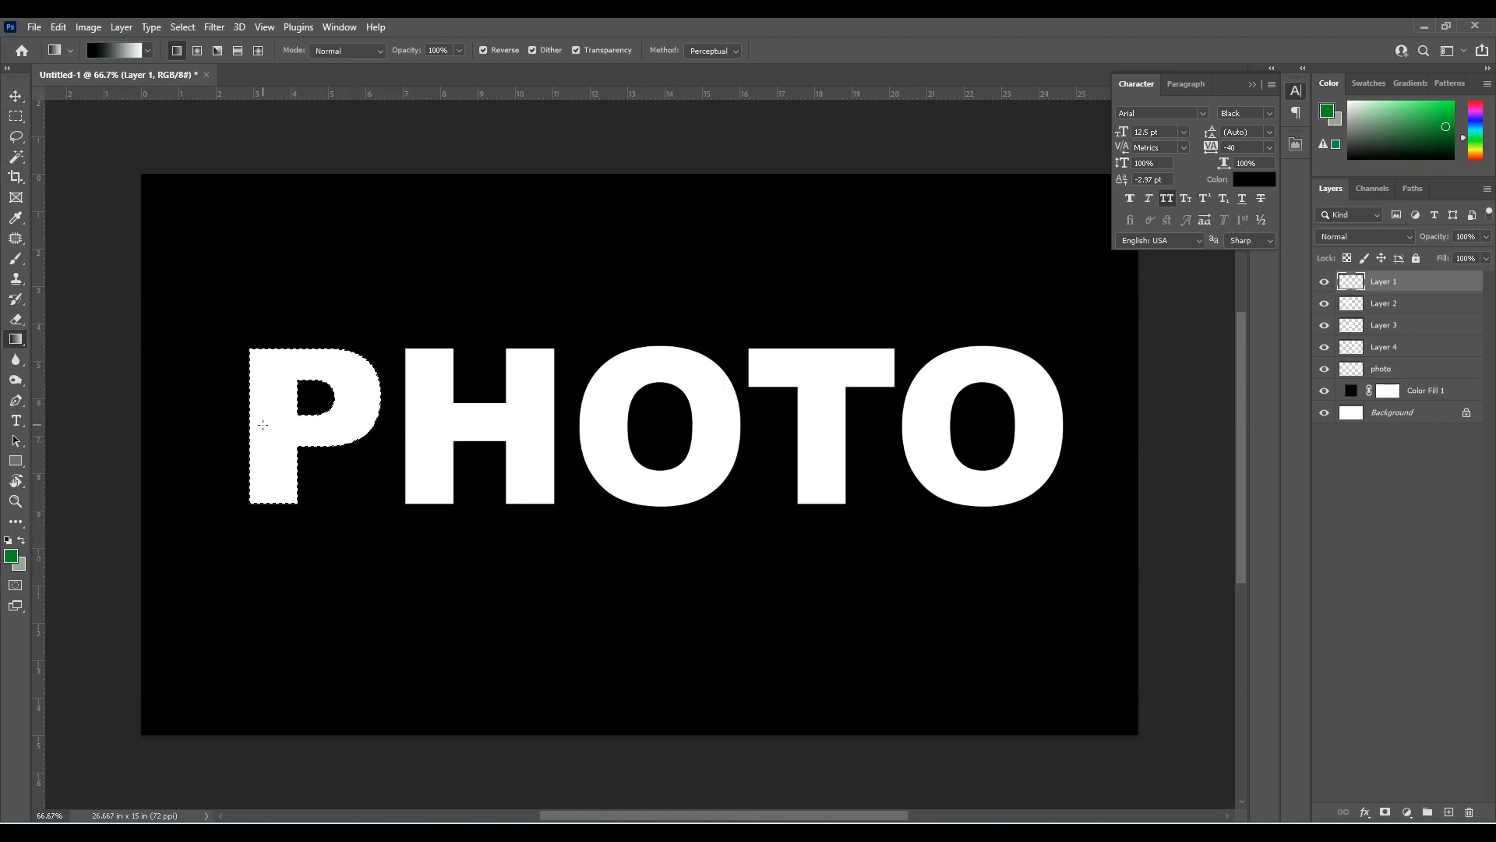
left_click_drag(251, 402, 378, 400)
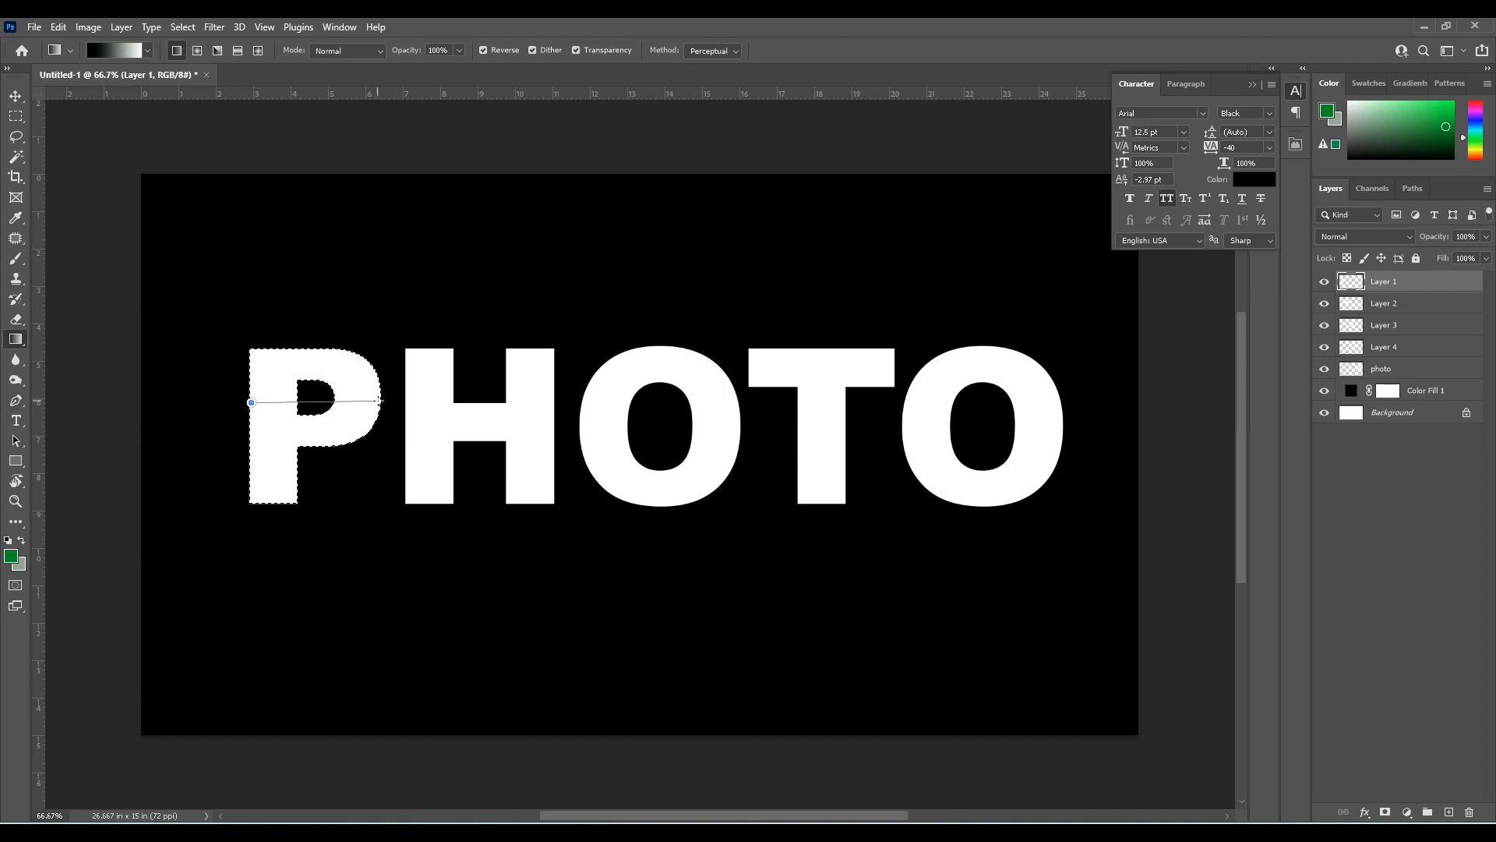
left_click_drag(381, 402, 379, 401)
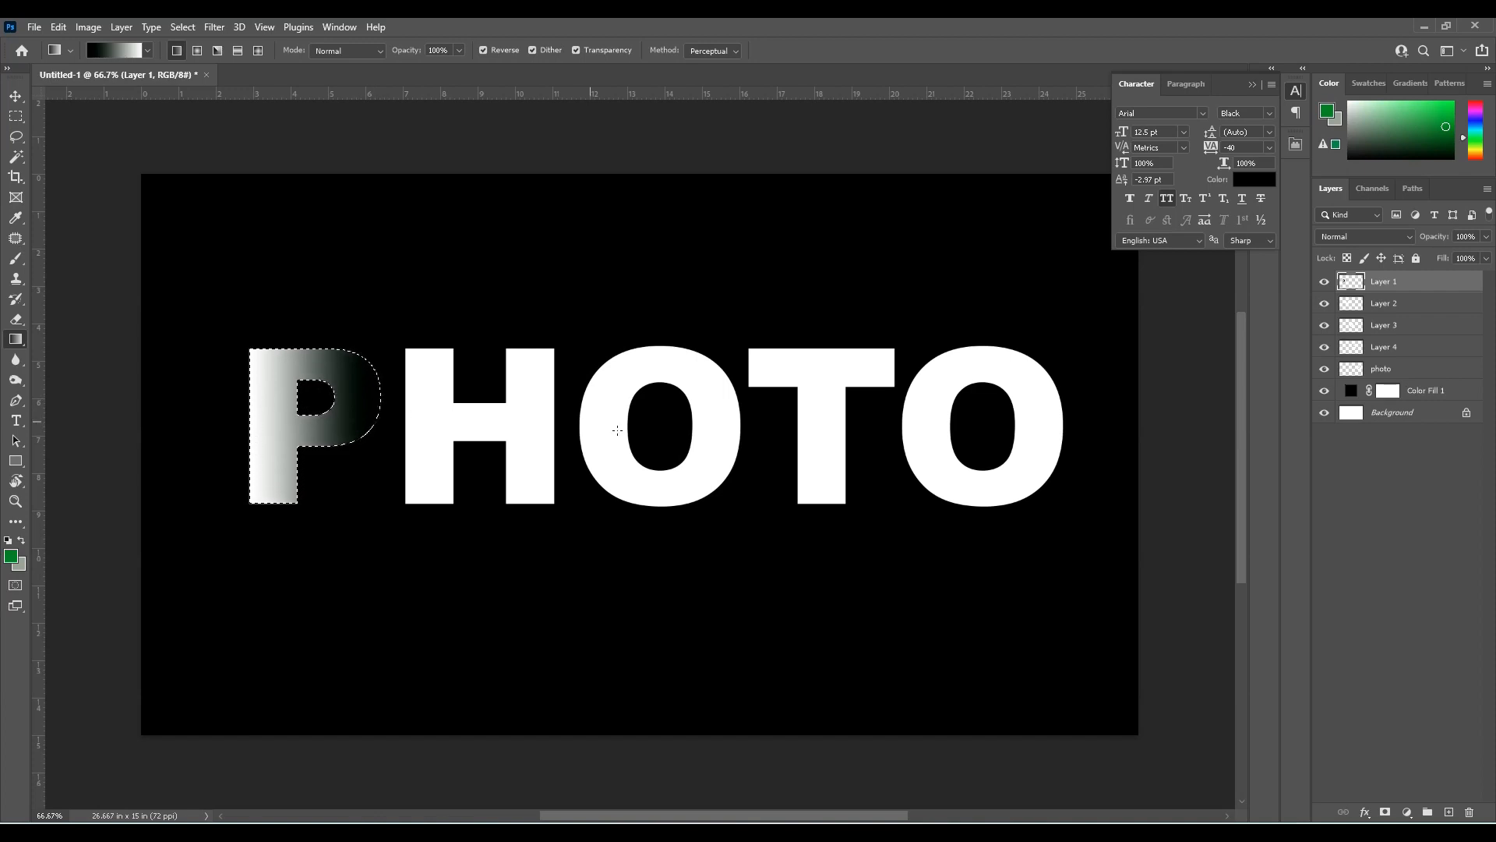
Load the letter H as a selection on Layer 2, fill it with a horizontal white-to-black gradient and deselect
left_click(1353, 305)
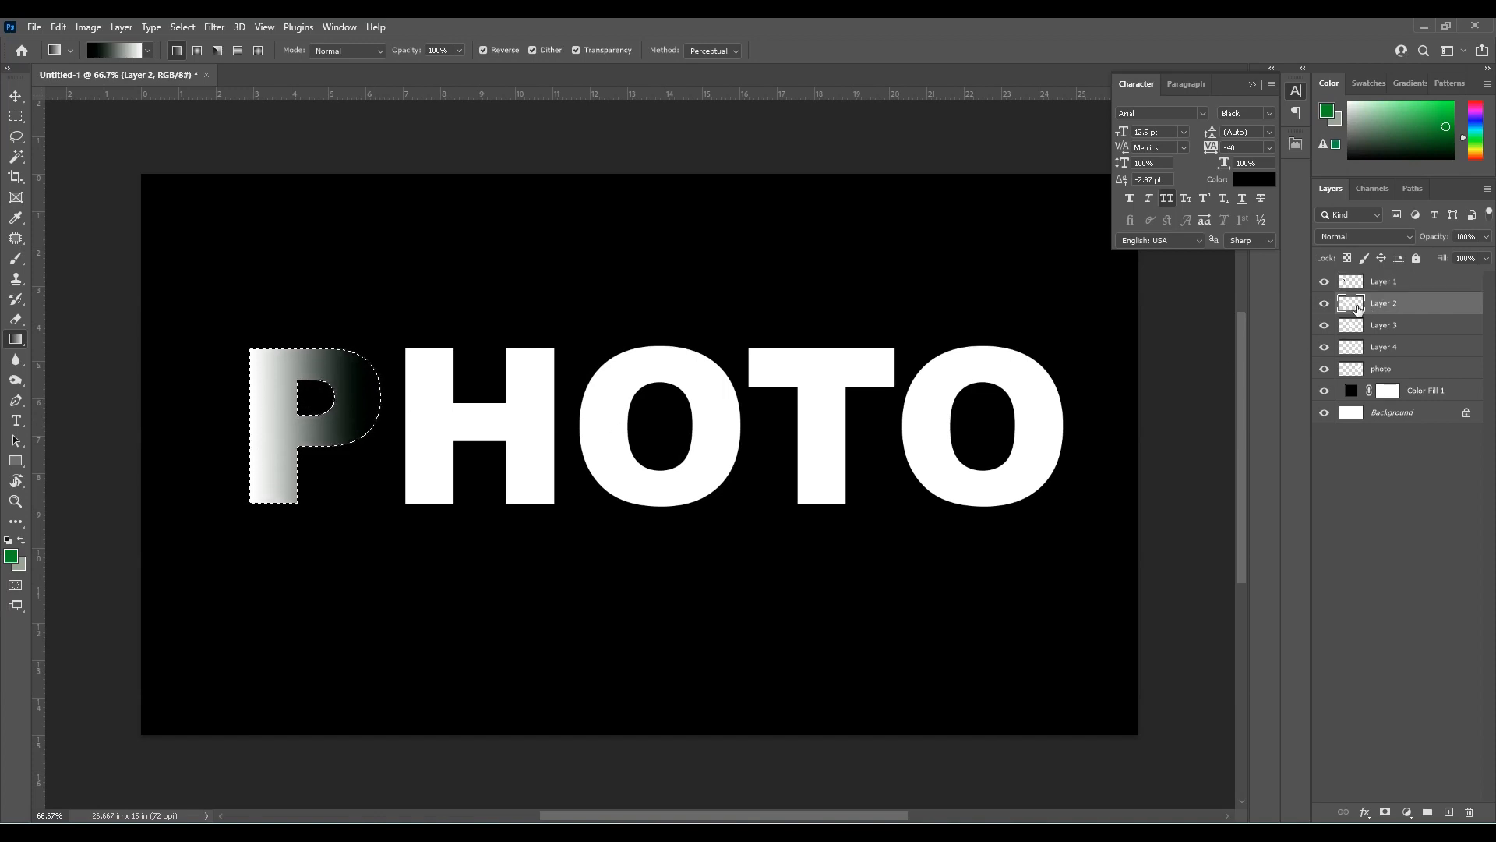
left_click(1352, 305, "ctrl")
left_click_drag(412, 423, 559, 421)
key("ctrl+d")
Load the first O as a selection on Layer 3, fill it with a horizontal white-to-black gradient and deselect
key("v")
right_click(630, 454)
left_click(640, 462)
left_click(1348, 327, "ctrl")
key("g")
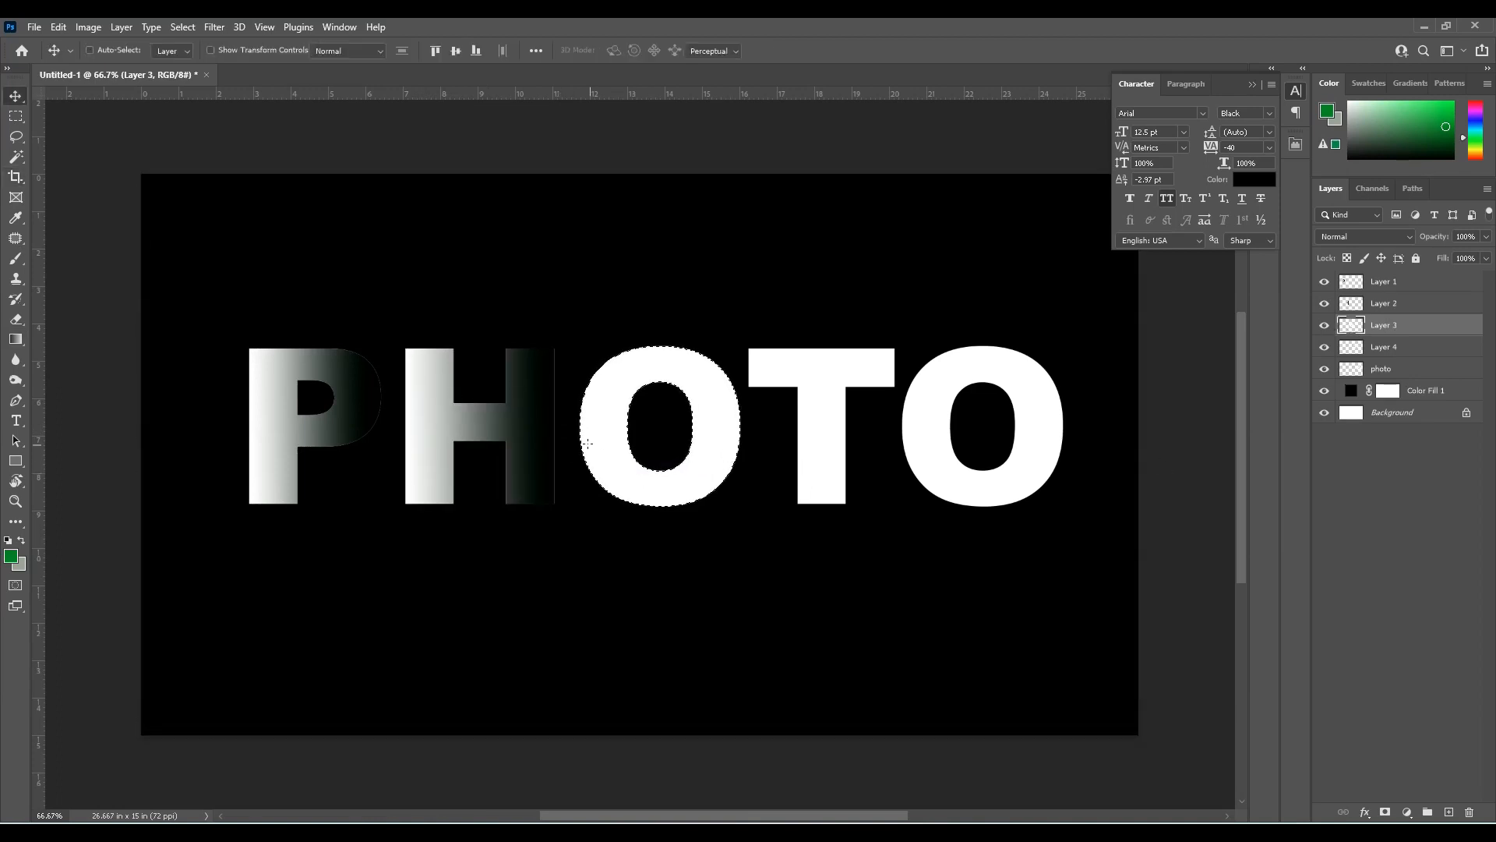
key("g")
left_click_drag(579, 436, 736, 435)
key("ctrl+d")
Load the letter T as a selection on Layer 4, fill it with a horizontal white-to-black gradient and deselect
left_click(1354, 348)
left_click(1353, 350, "ctrl")
left_click_drag(749, 367, 896, 367)
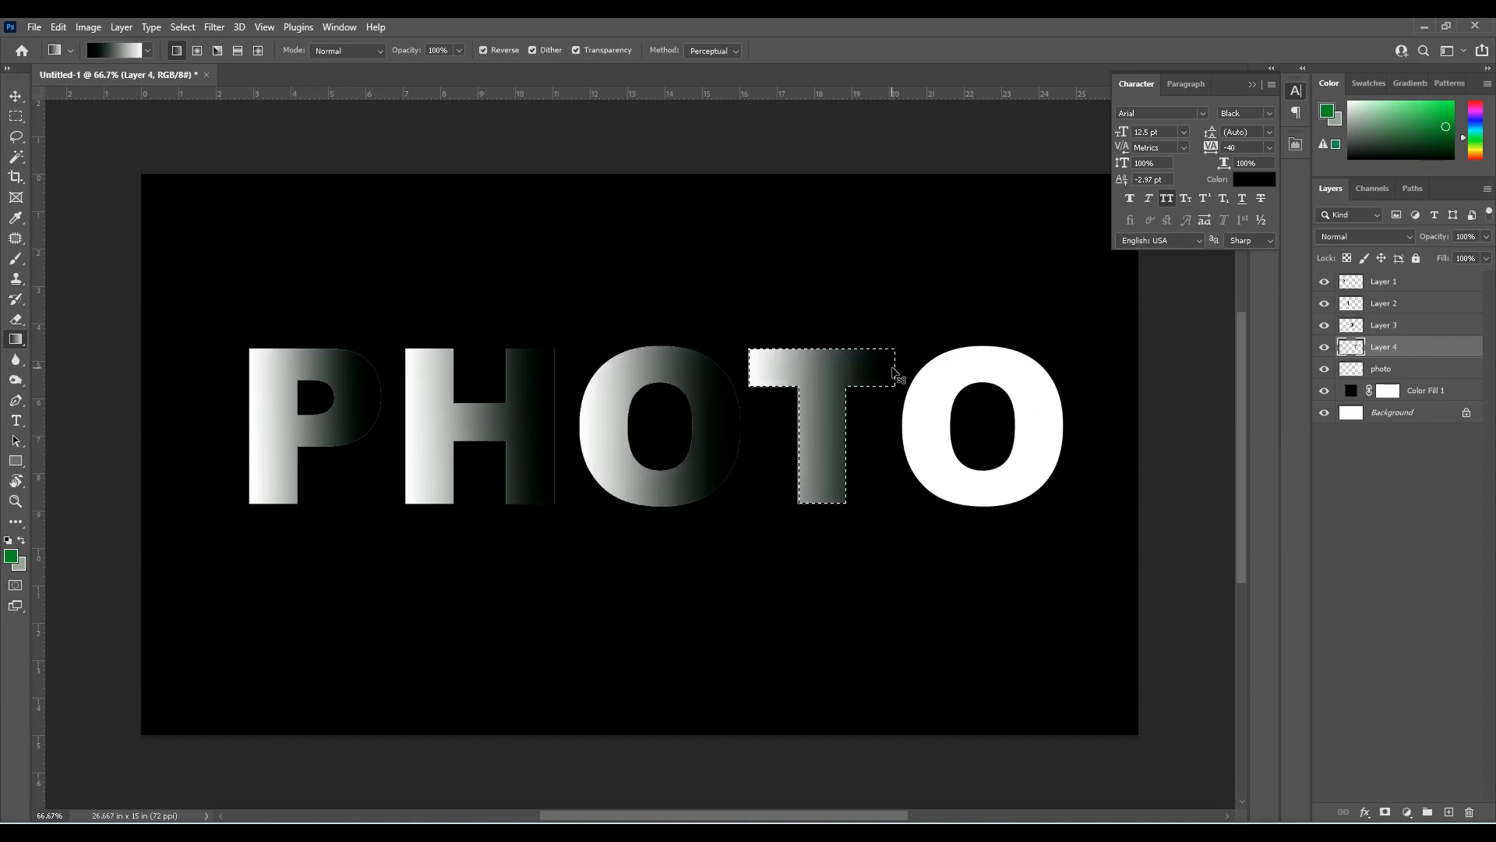
key("ctrl+d")
Load the last O as a selection on the photo layer, fill it with a horizontal white-to-black gradient and deselect
key("v")
left_click(925, 449, "ctrl")
left_click(1351, 368, "ctrl")
key("g")
left_click_drag(902, 434, 1061, 441)
key("ctrl+d")
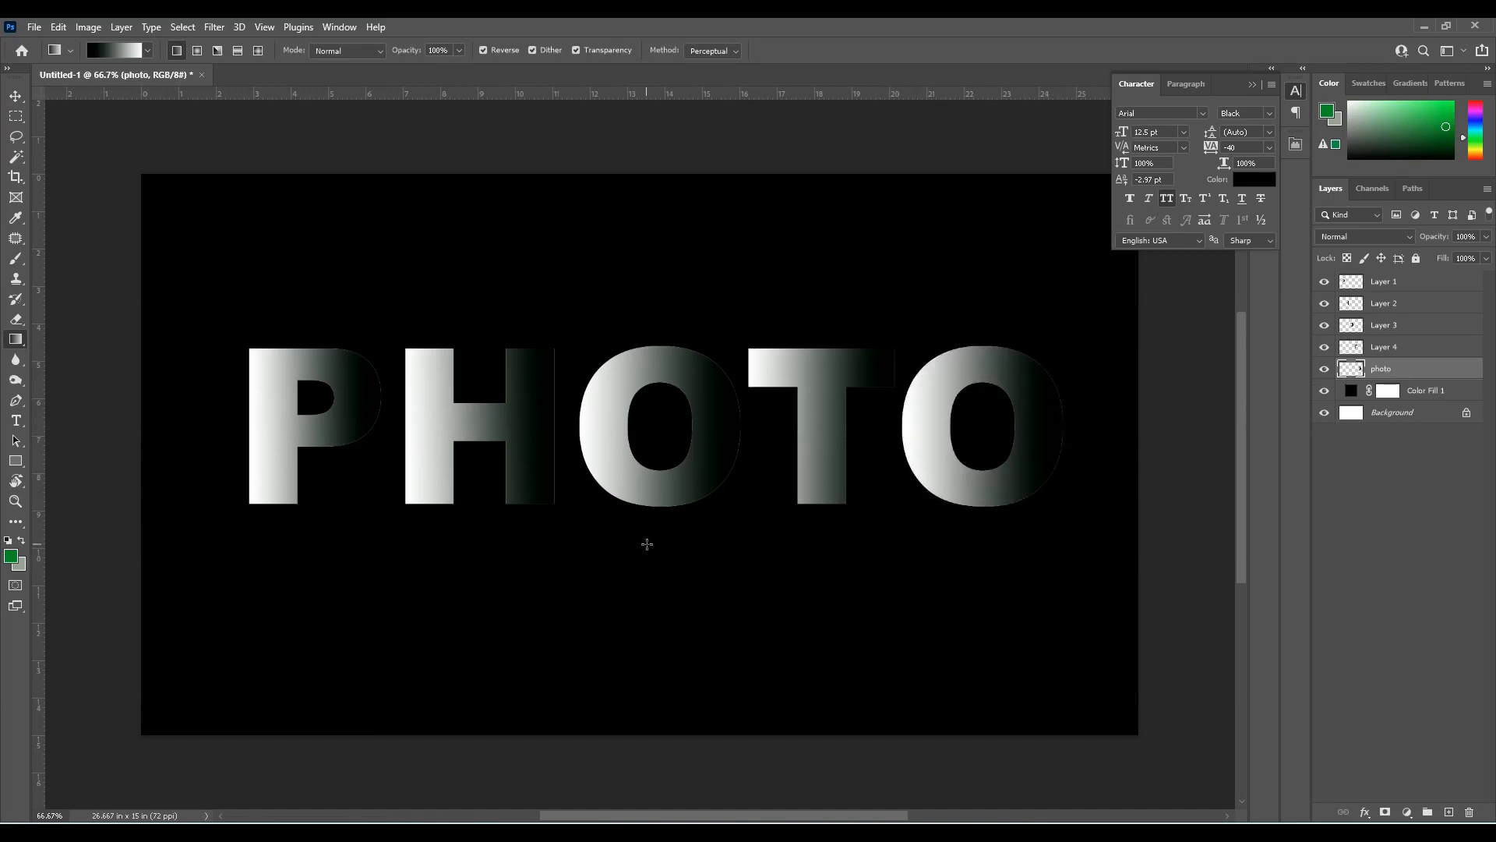
Move the letter H left until it overlaps the dark edge of the P, and bring its layer above the P
key("v")
right_click(463, 427)
left_click(483, 436)
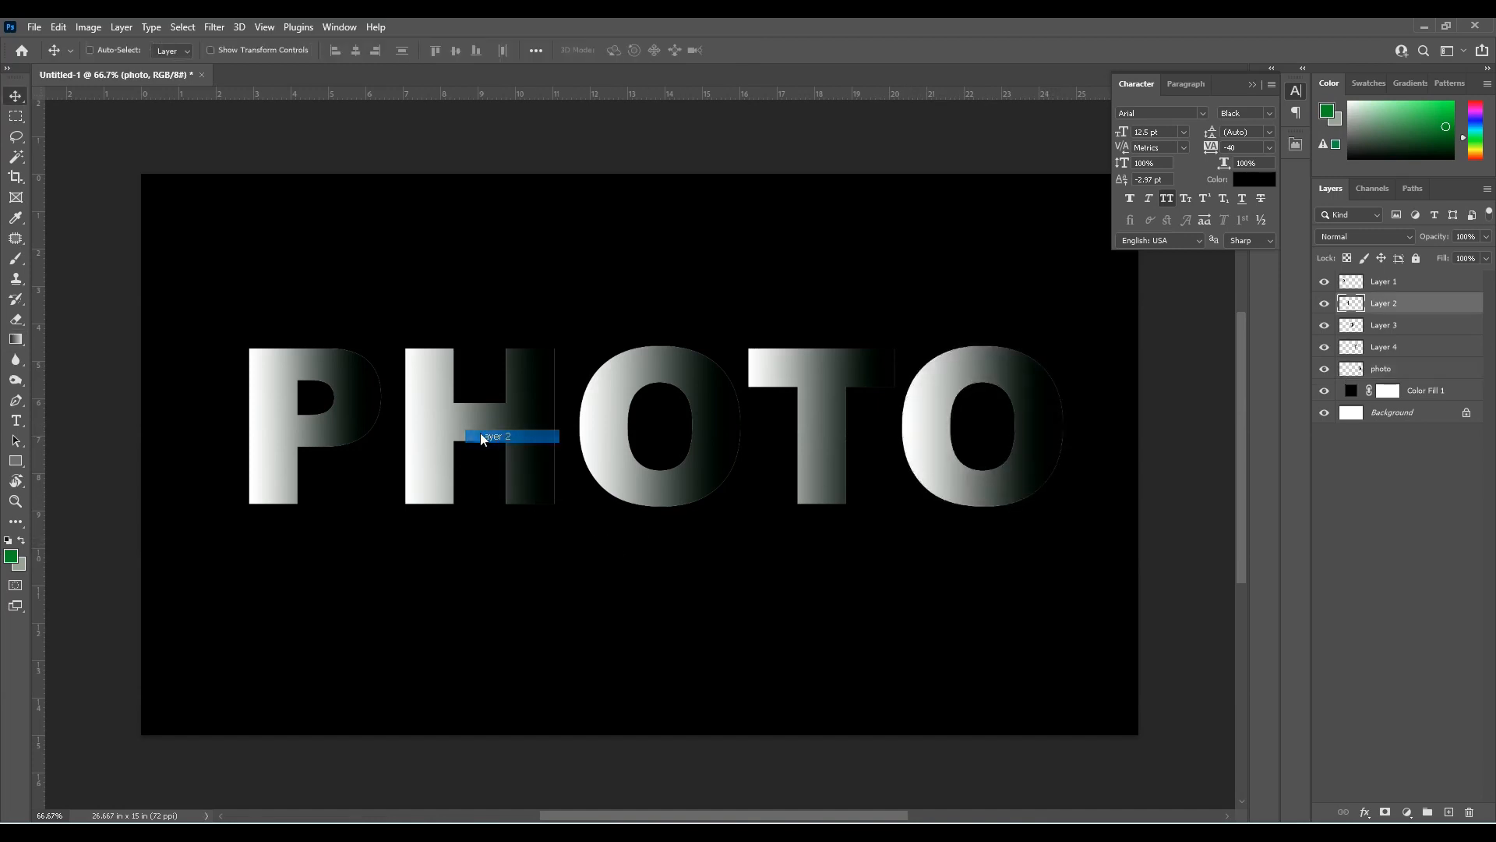
key("Left")
key("Left")
key("Left")
key("Left")
key("Left")
key("Left")
key("Left")
key("Left")
key("Left")
key("Left")
key("Left")
key("Left")
key("Left")
key("Left")
key("Left")
key("Left")
key("Left")
key("Left")
key("Left")
key("Left")
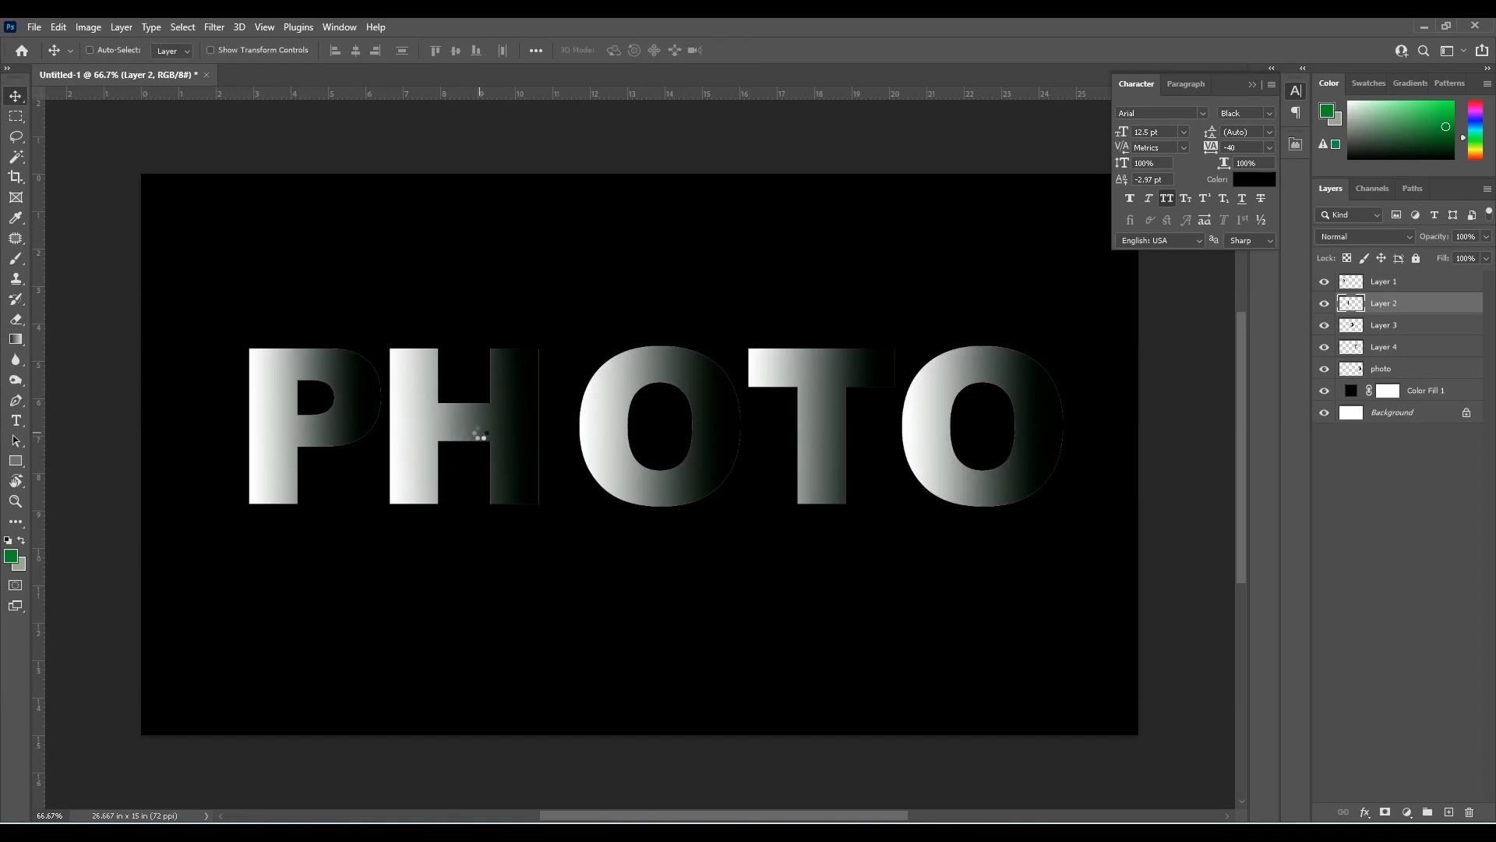
key("Left")
key("Left")
key("Left")
key("Left")
key("Left")
key("Left")
key("Left")
key("Left")
key("Left")
key("Left")
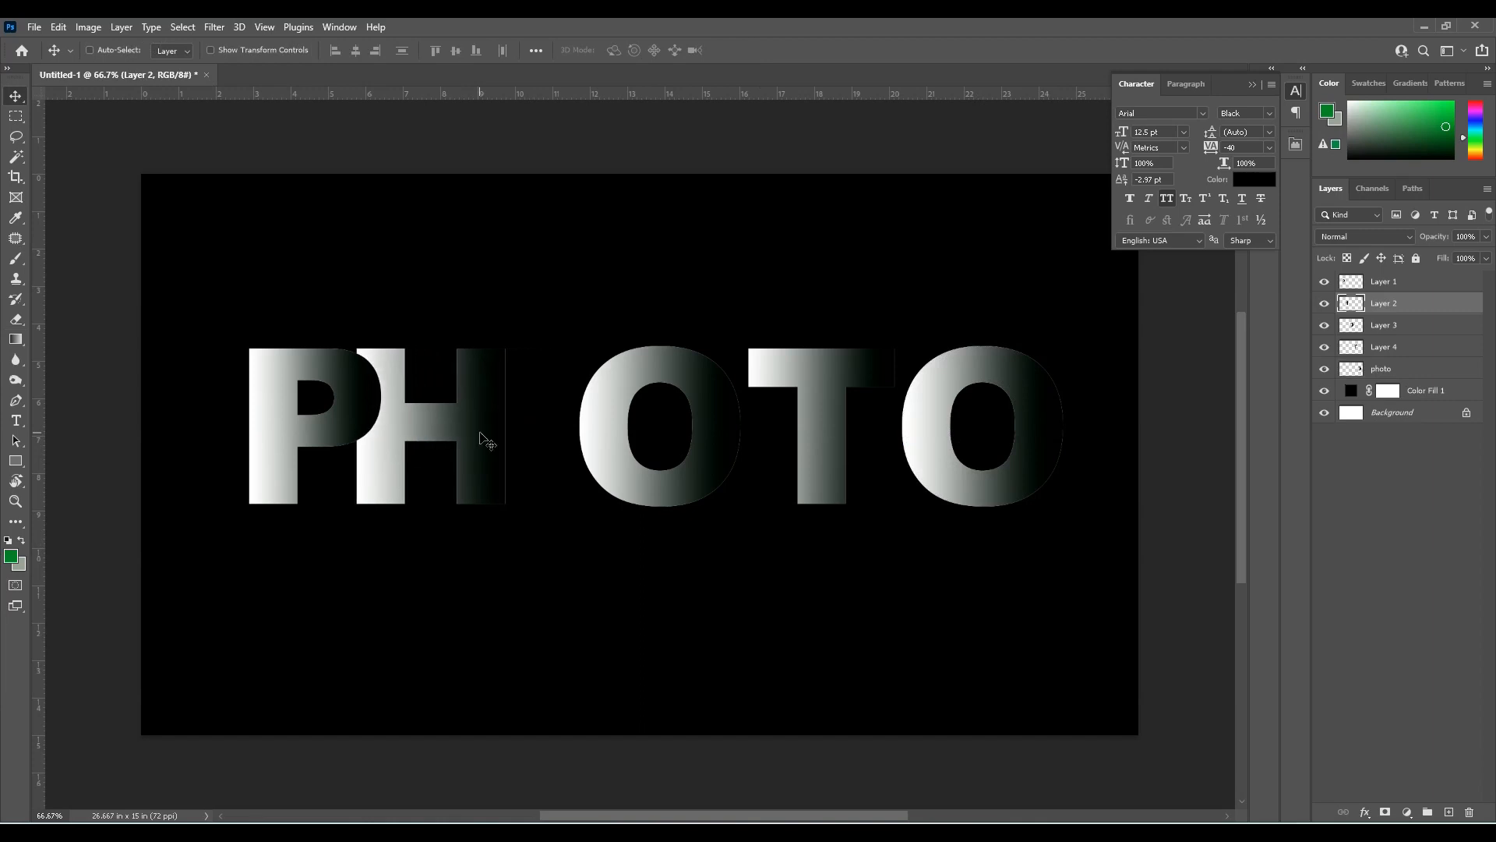
key("ctrl+bracketright")
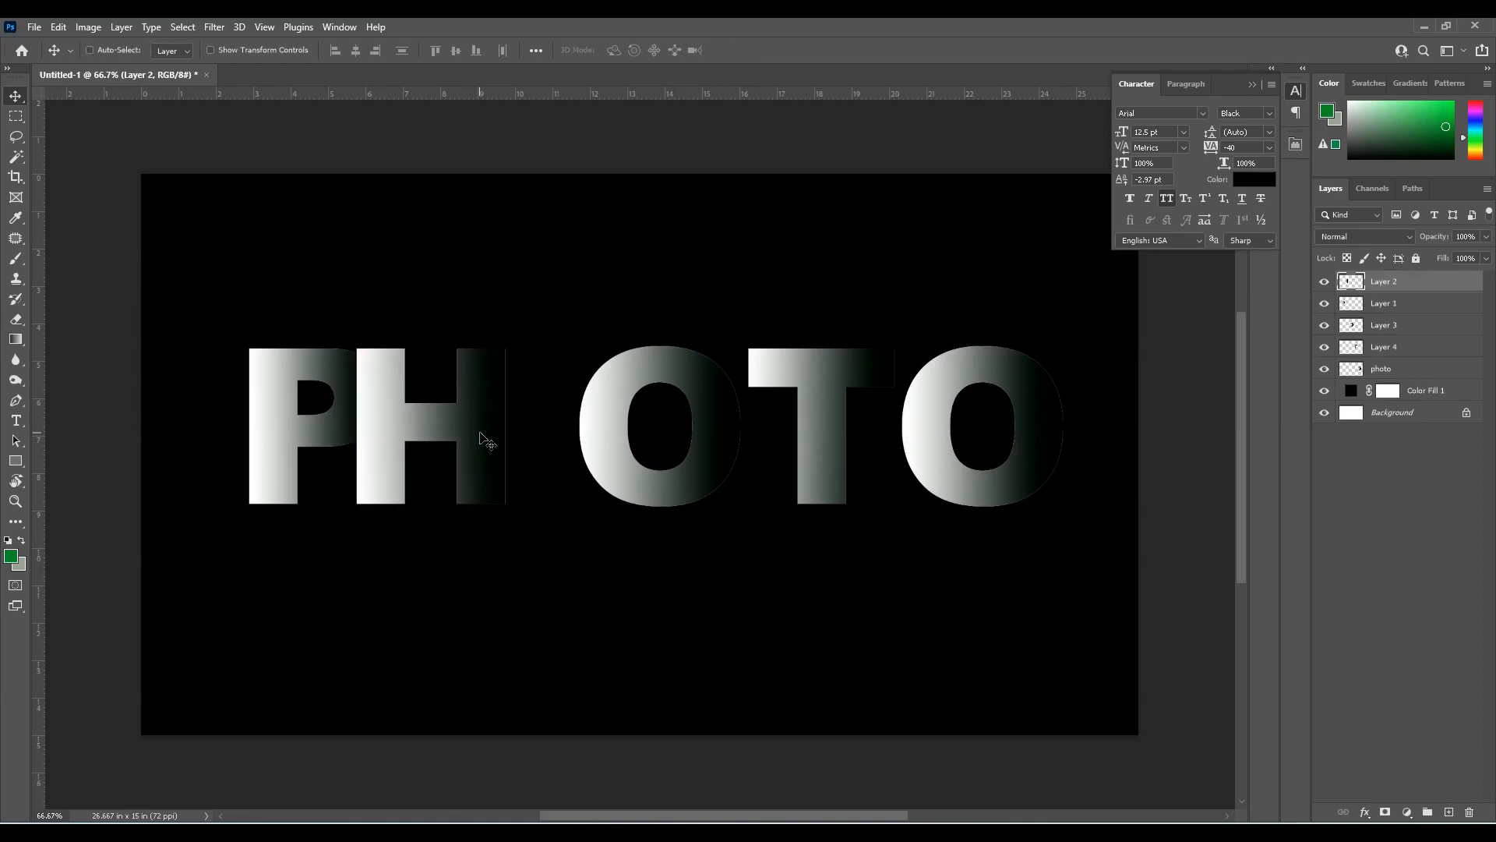
key("Left")
key("Left")
Move the first O left until it overlaps the dark edge of the H, and bring its layer to the front
right_click(595, 429)
left_click(623, 437)
key("Left")
key("Left")
key("Left")
key("Left")
key("Left")
key("Left")
key("Left")
key("Left")
key("Left")
key("Left")
key("Left")
key("Left")
key("Left")
key("Left")
key("Left")
key("Left")
key("Left")
key("Left")
key("Left")
key("Left")
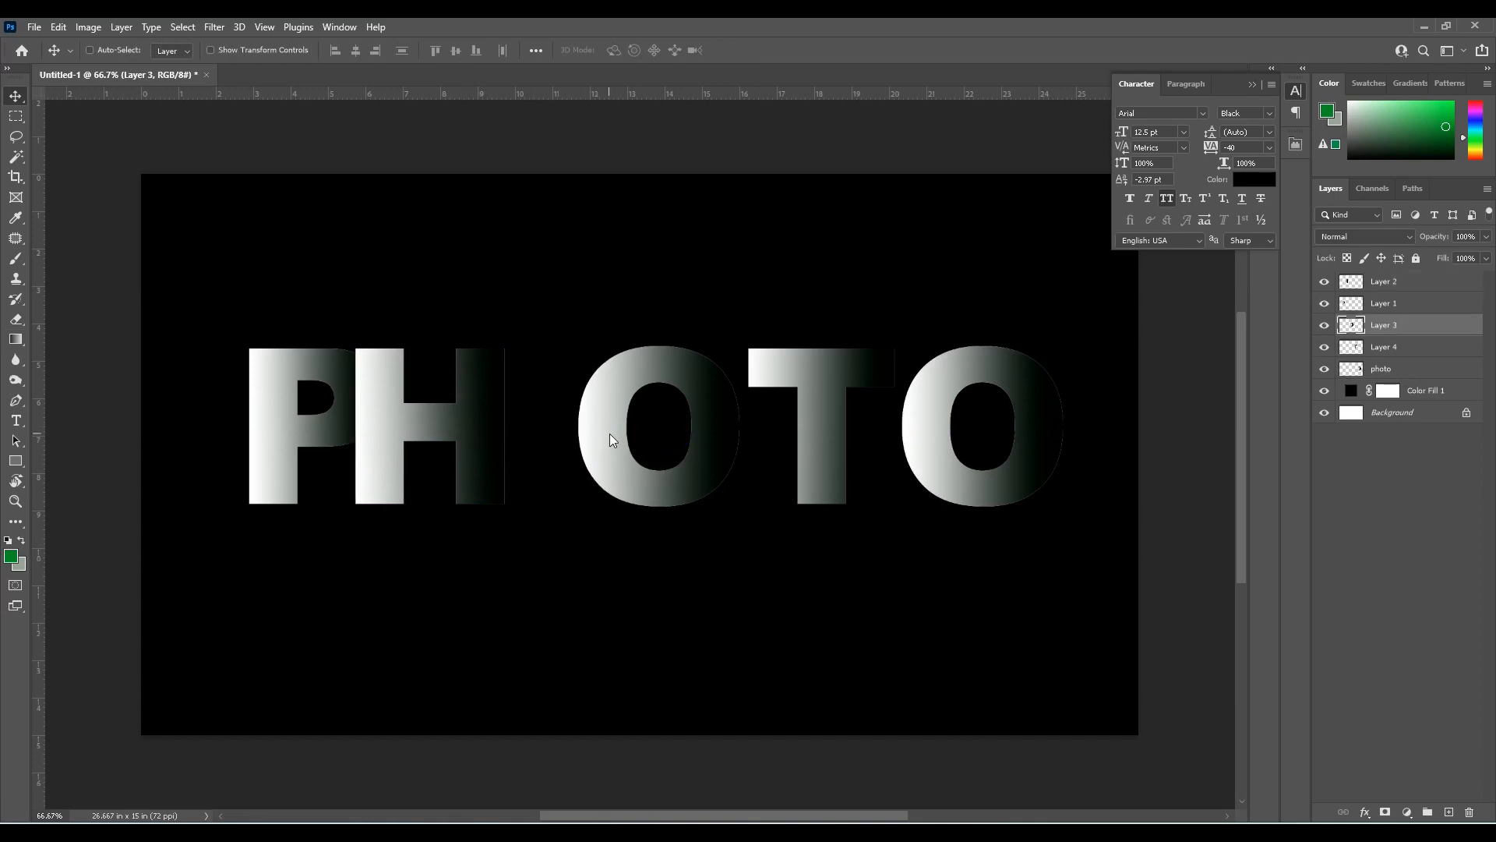
key("Left")
key("Left")
key("Left")
key("Left")
key("Left")
key("Left")
key("Left")
key("Left")
key("Left")
key("Left")
key("Left")
key("Left")
key("Left")
key("Left")
key("Left")
key("Left")
key("Left")
key("Left")
key("shift+Left")
key("shift+Left")
key("shift+Left")
key("shift+Left")
key("shift+Left")
key("shift+Left")
key("shift+Left")
key("shift+Left")
key("shift+Left")
key("shift+Left")
key("shift+Left")
key("shift+Left")
key("shift+Left")
key("shift+Left")
key("ctrl+shift+bracketright")
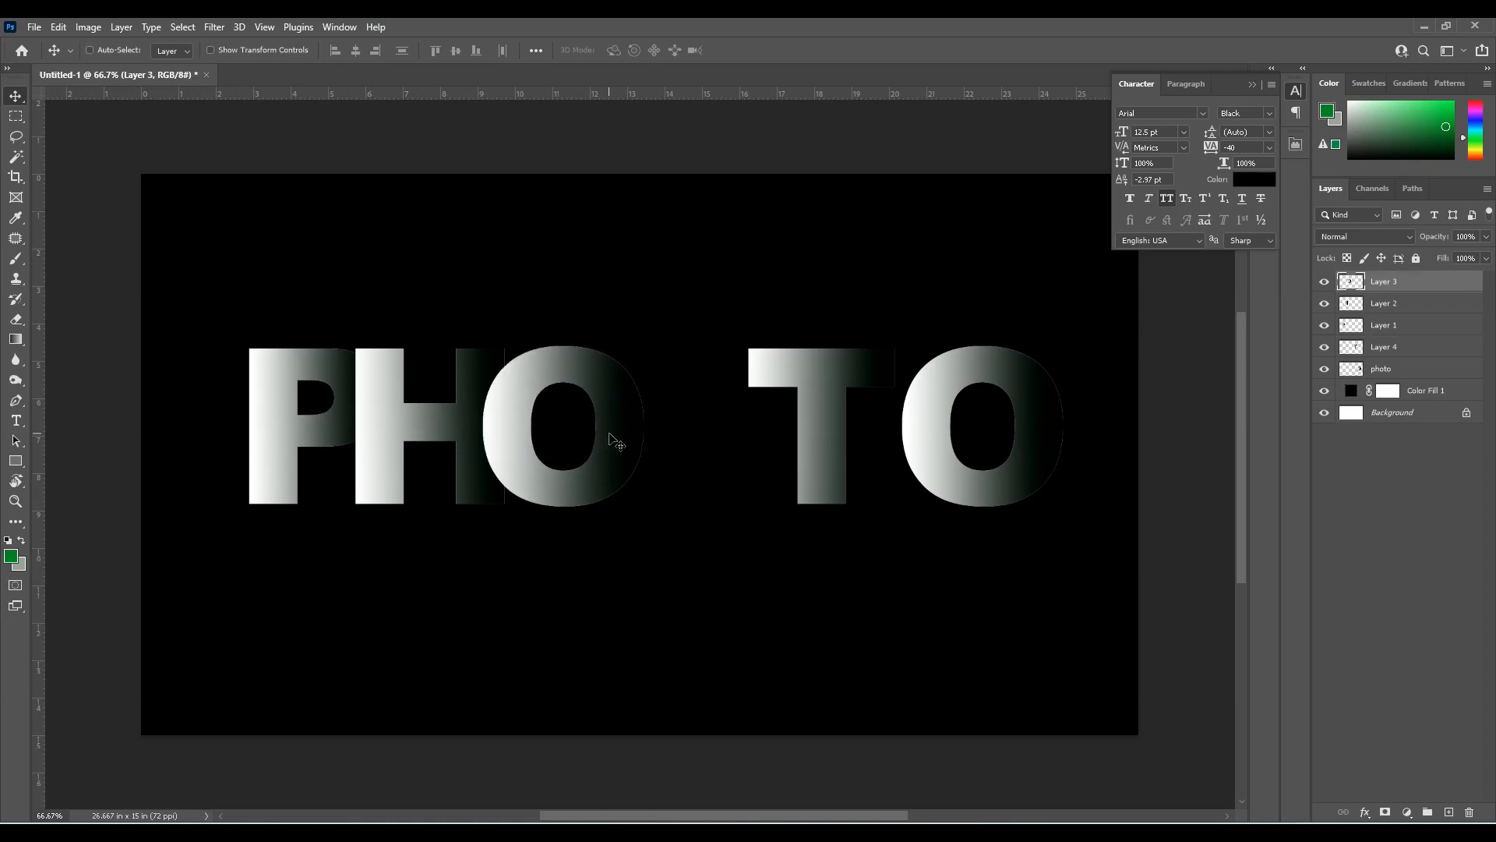
Move the letter T left until it overlaps the dark edge of the first O, and bring its layer to the front
left_click(816, 432, "ctrl")
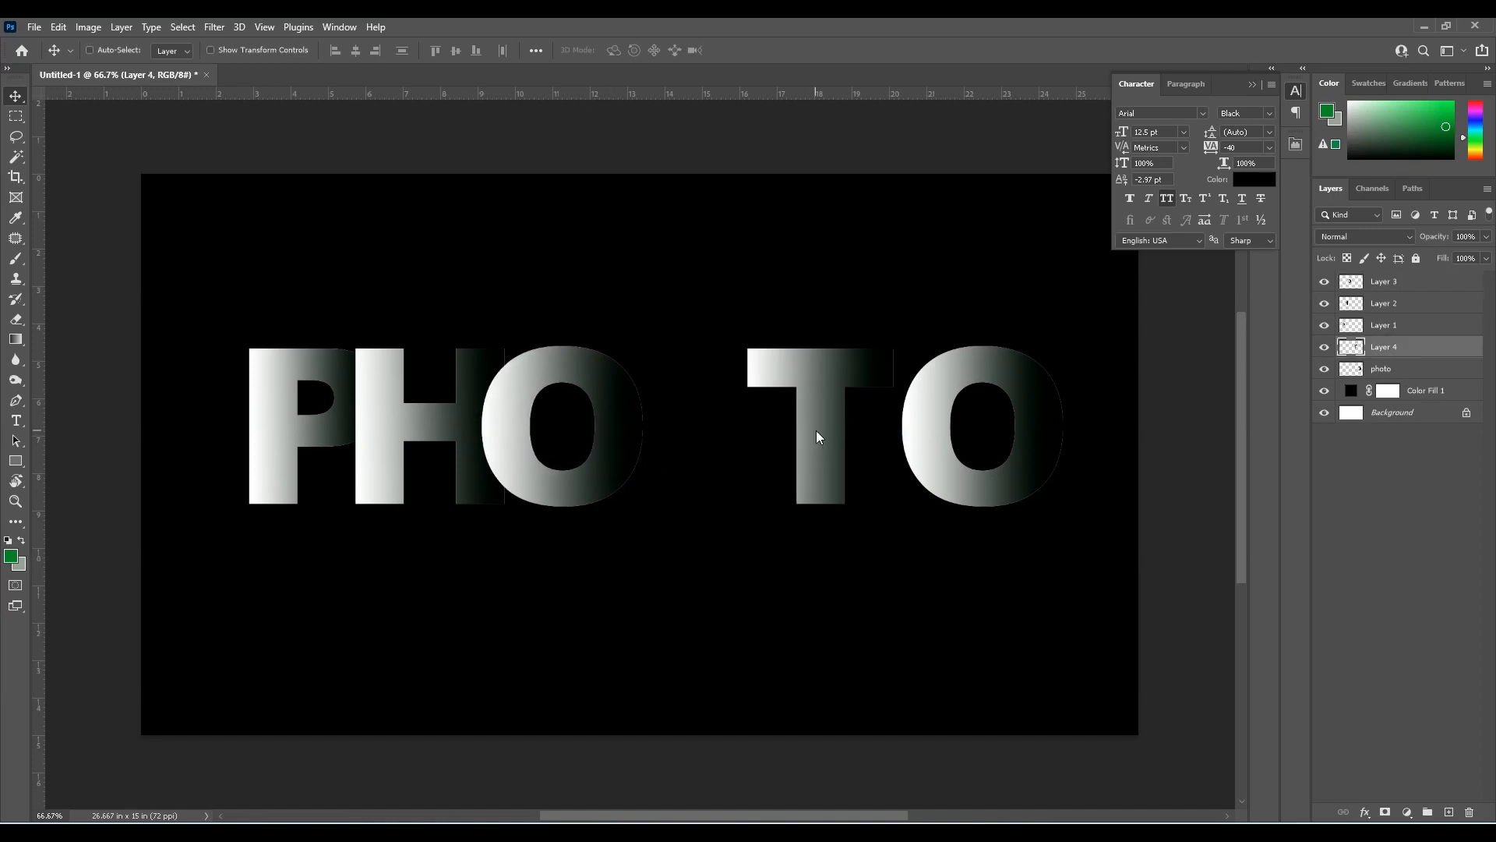
key("shift+Left")
key("shift+Left")
key("shift+Left")
key("shift+Left")
key("shift+Left")
key("shift+Left")
key("shift+Left")
key("shift+Left")
key("shift+Left")
key("shift+Left")
key("shift+Left")
key("shift+Left")
key("shift+Left")
key("shift+Left")
key("shift+Left")
key("shift+Left")
key("shift+Left")
key("shift+Left")
key("shift+Left")
key("shift+Left")
Move the last O left until it overlaps the dark edge of the T, and bring the photo layer to the front
key("shift+Left")
key("shift+Left")
key("shift+Left")
key("shift+Left")
key("shift+Left")
key("shift+Left")
key("shift+Left")
key("shift+Left")
key("shift+Left")
key("shift+Left")
key("shift+Left")
key("ctrl+shift+bracketright")
key("Right")
key("Right")
key("Right")
key("Right")
key("Right")
key("Right")
right_click(918, 439)
left_click(936, 445)
key("Left")
key("Left")
key("Left")
key("Left")
key("Left")
key("Left")
key("Left")
key("Left")
key("Left")
key("Left")
key("Left")
key("Left")
key("Left")
key("Left")
key("Left")
key("Left")
key("Left")
key("Left")
key("Left")
key("Left")
key("shift+Left")
key("shift+Left")
key("shift+Left")
key("shift+Left")
key("shift+Left")
key("shift+Left")
key("shift+Left")
key("shift+Left")
key("shift+Left")
key("shift+Left")
key("shift+Left")
key("shift+Left")
key("shift+Left")
key("shift+Left")
key("shift+Left")
key("shift+Left")
key("shift+Left")
key("shift+Left")
key("shift+Left")
key("shift+Left")
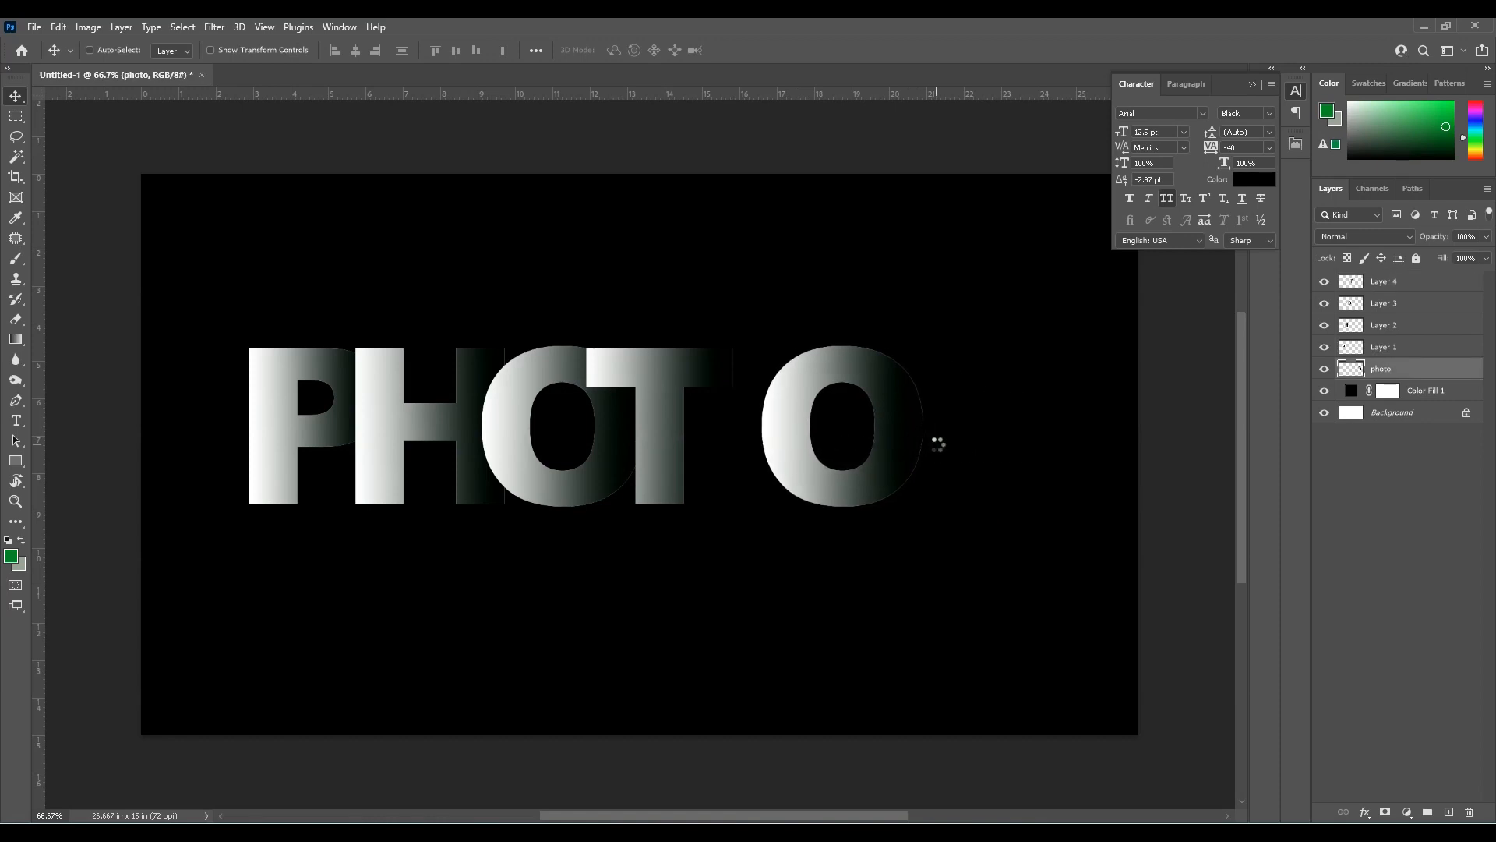
key("ctrl+shift+bracketright")
key("Left")
key("Left")
key("Left")
key("Left")
key("Left")
key("Left")
key("Right")
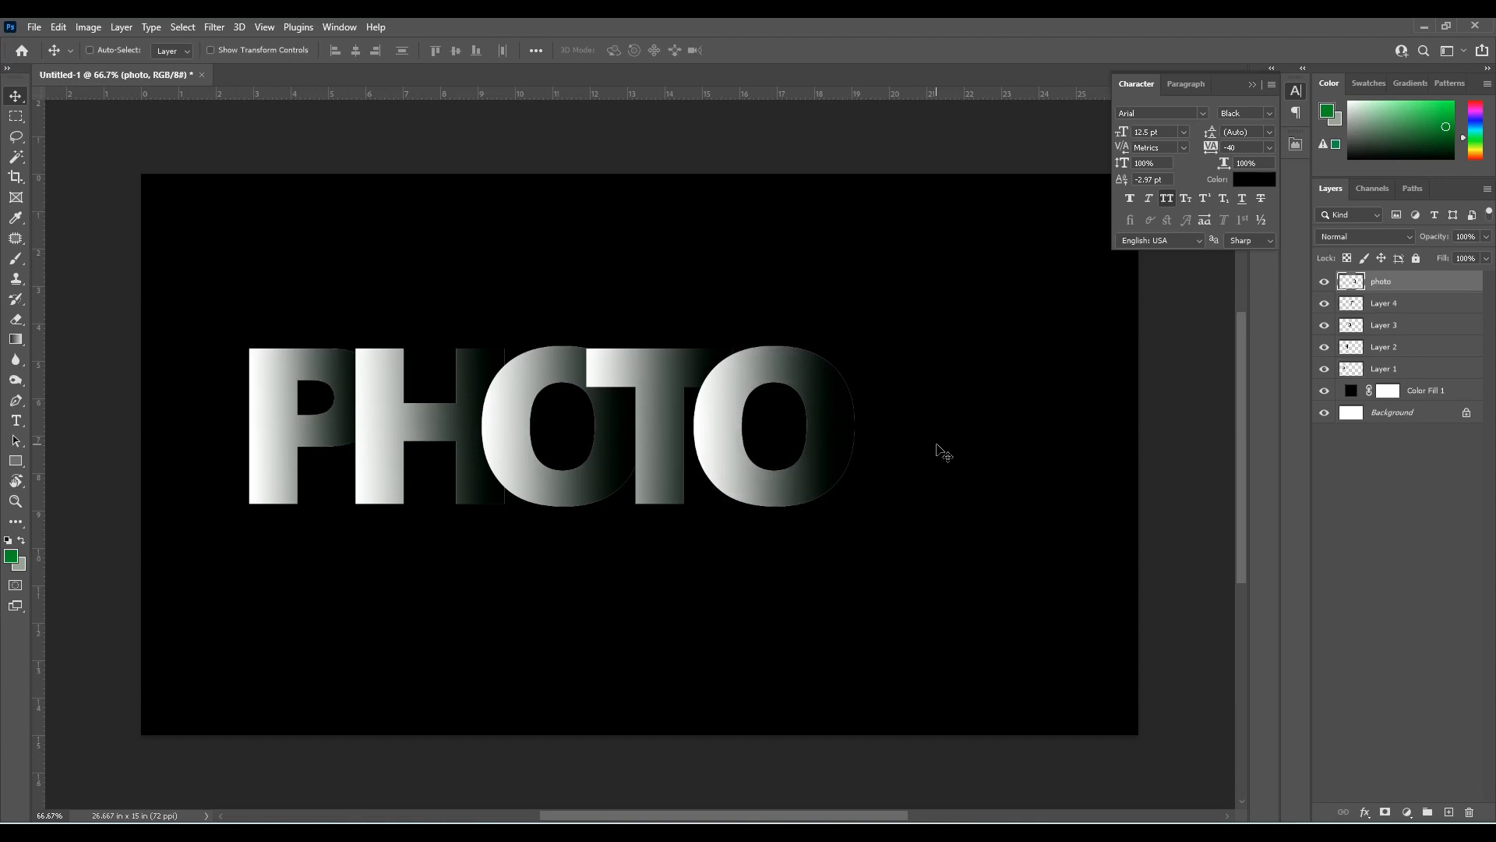
Merge the five letter layers into one and move the word up and right to the upper middle of the canvas
left_click(1346, 370, "shift")
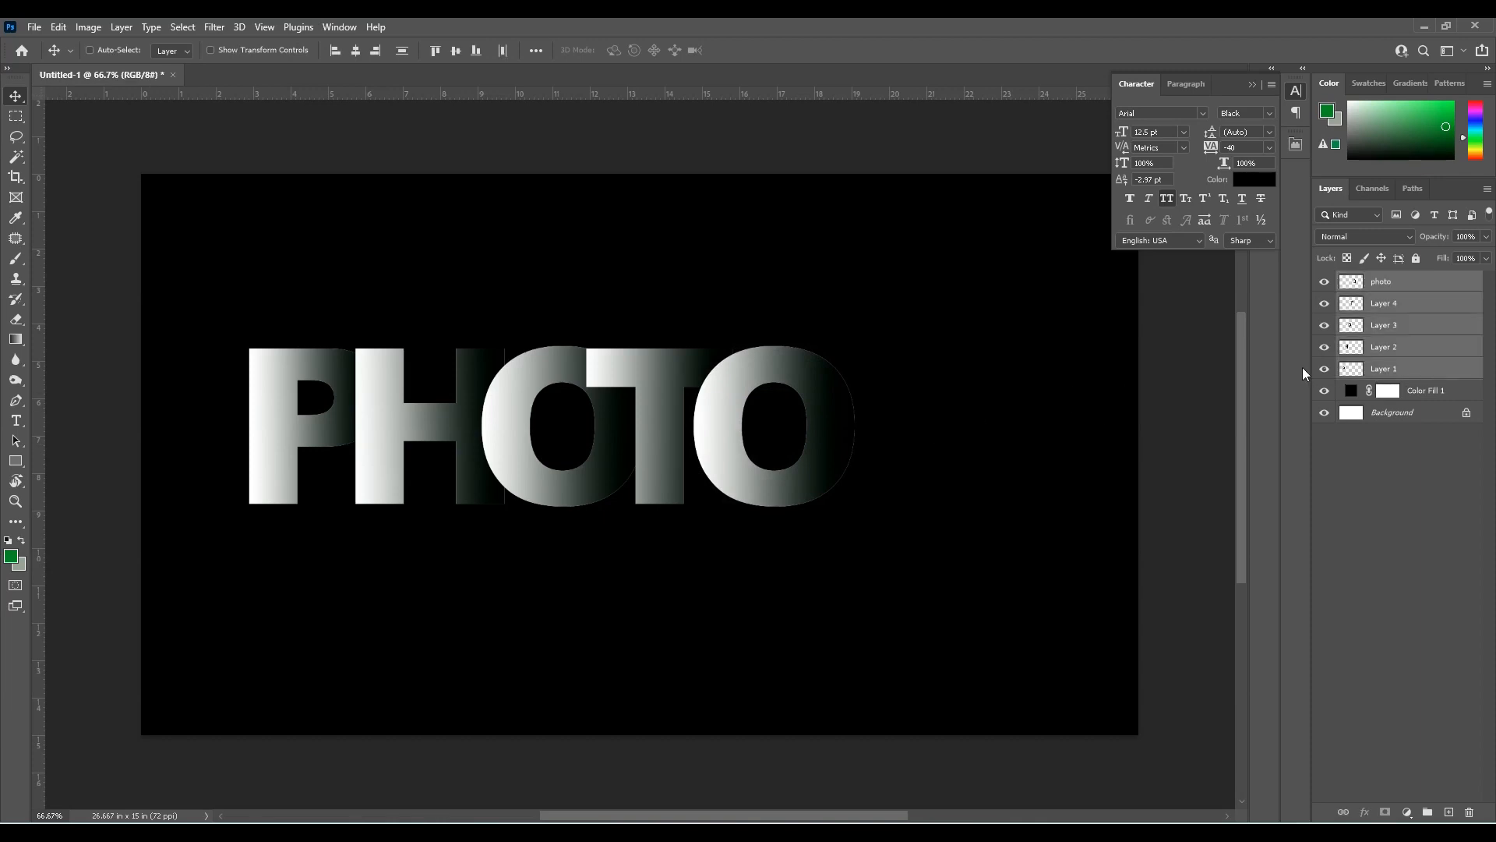
key("ctrl+e")
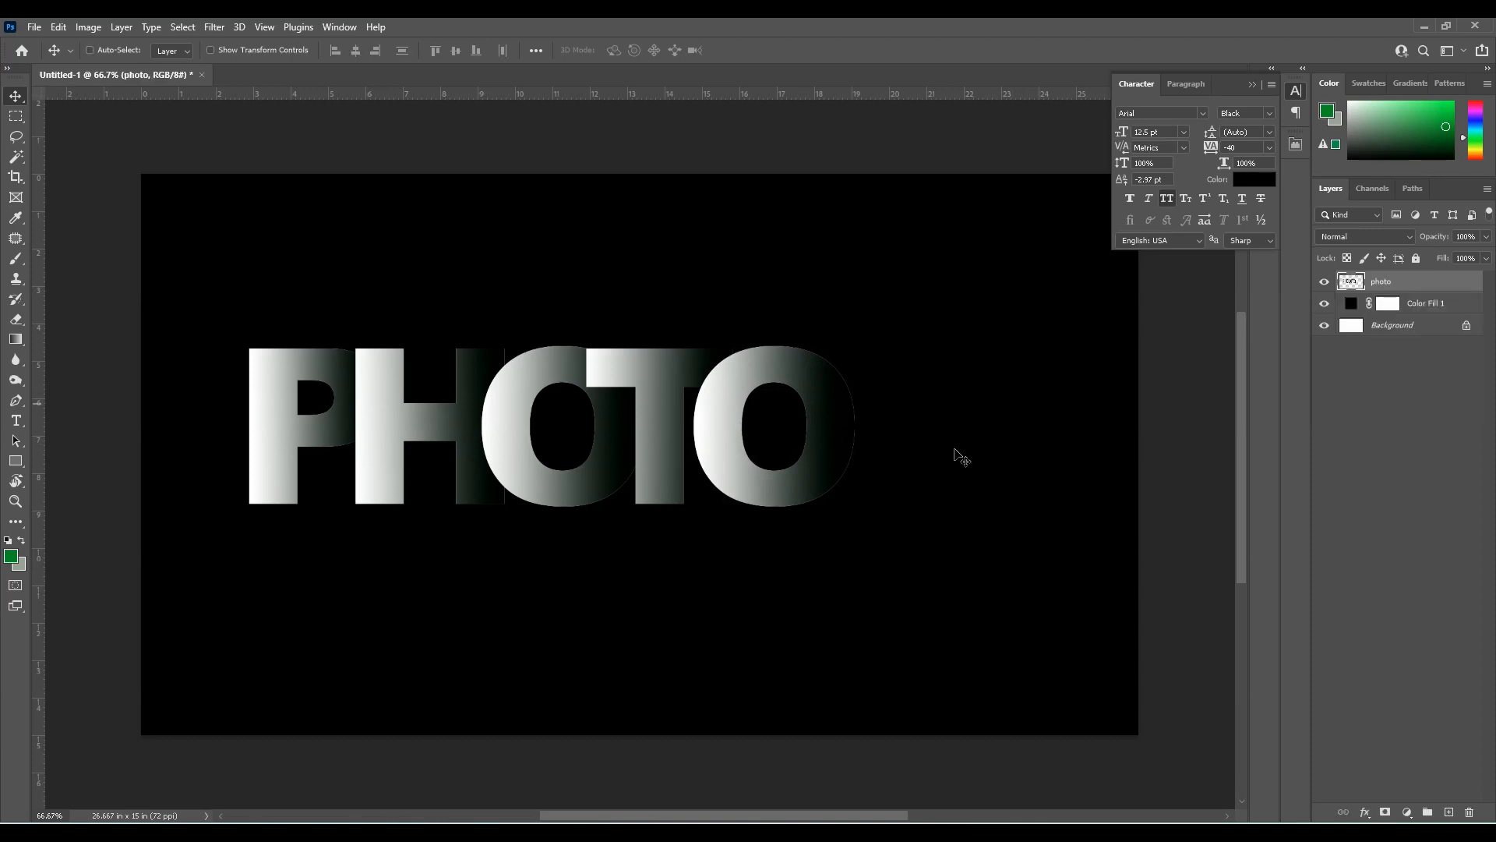
right_click(844, 459)
left_click(847, 463)
left_click_drag(842, 461, 918, 394)
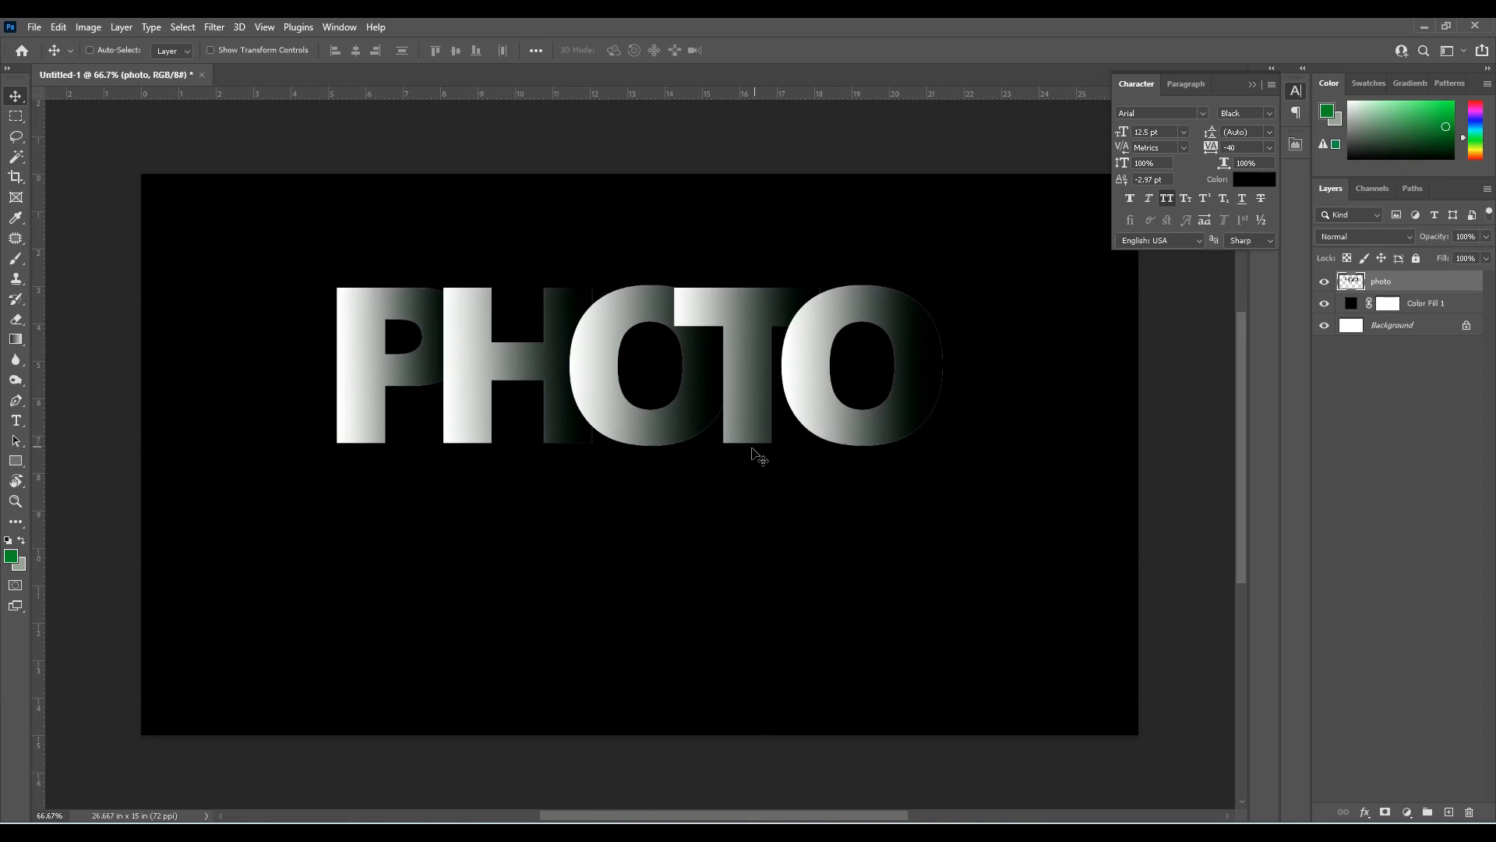
Duplicate the merged photo layer and flip the copy vertically
key("ctrl+j")
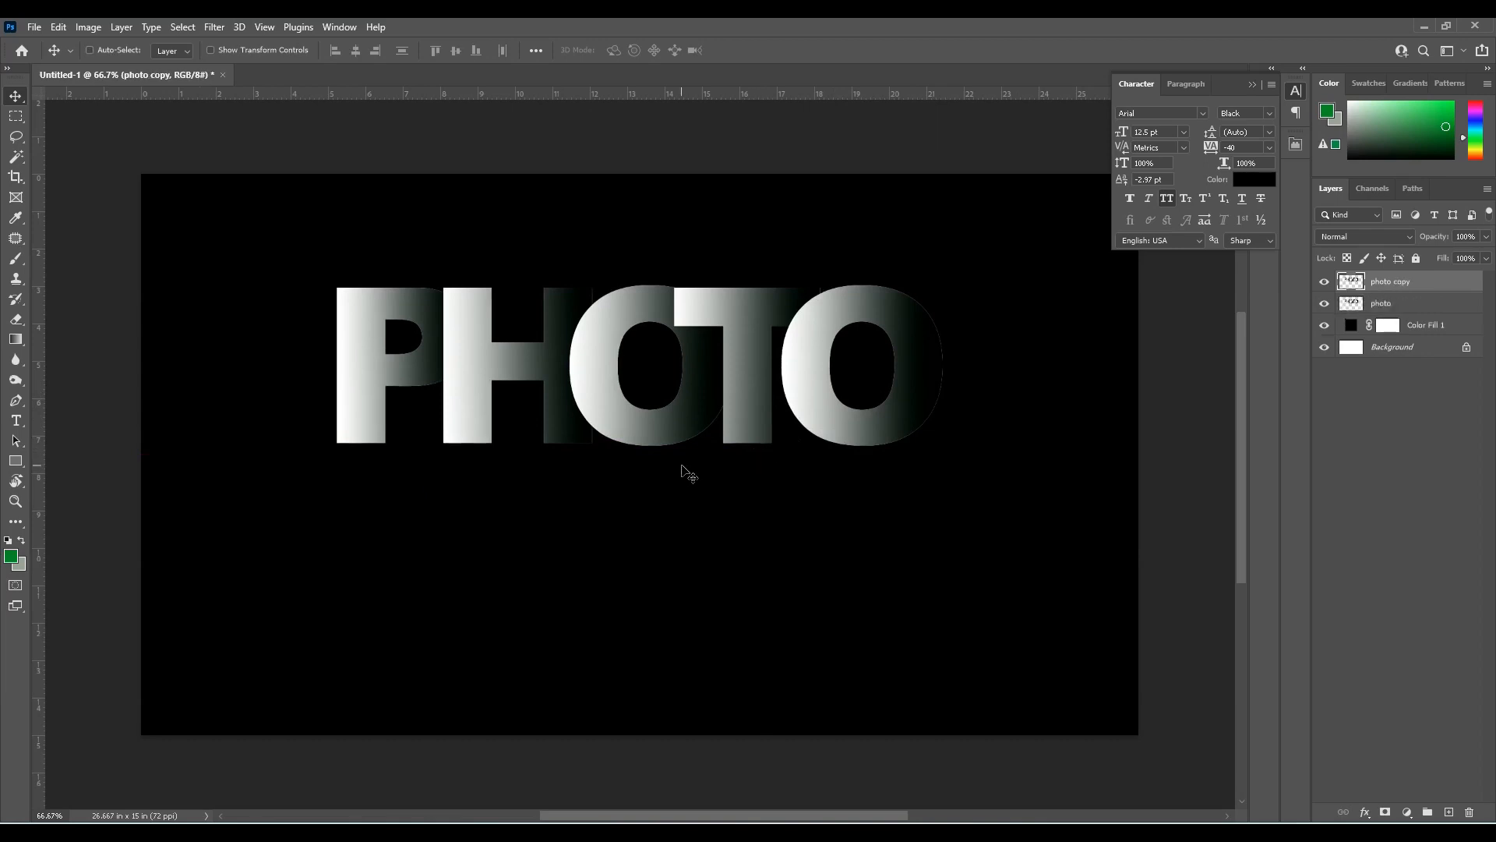
key("ctrl+t")
right_click(707, 427)
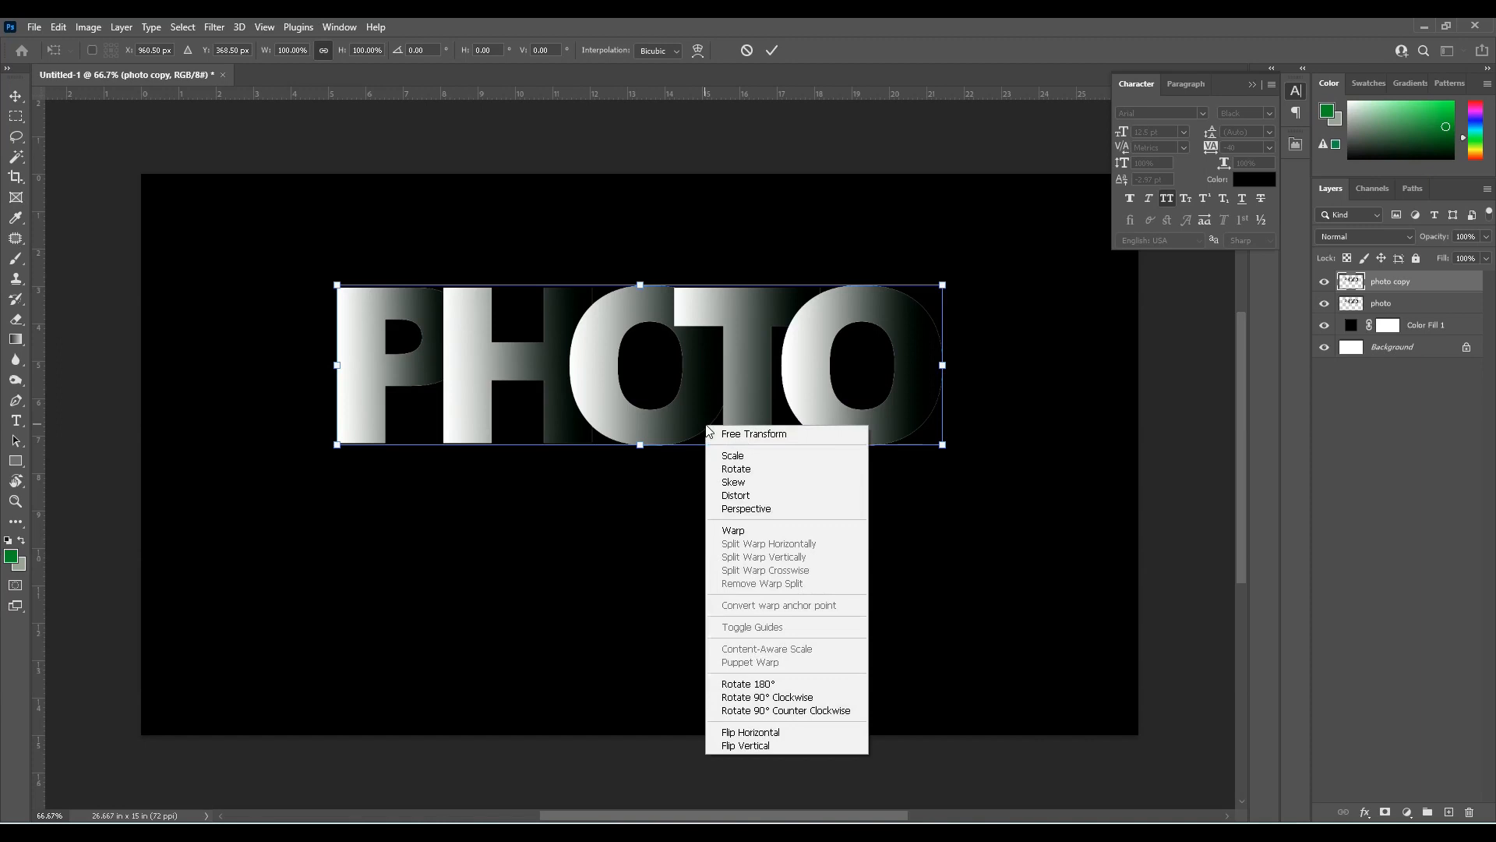
left_click(779, 746)
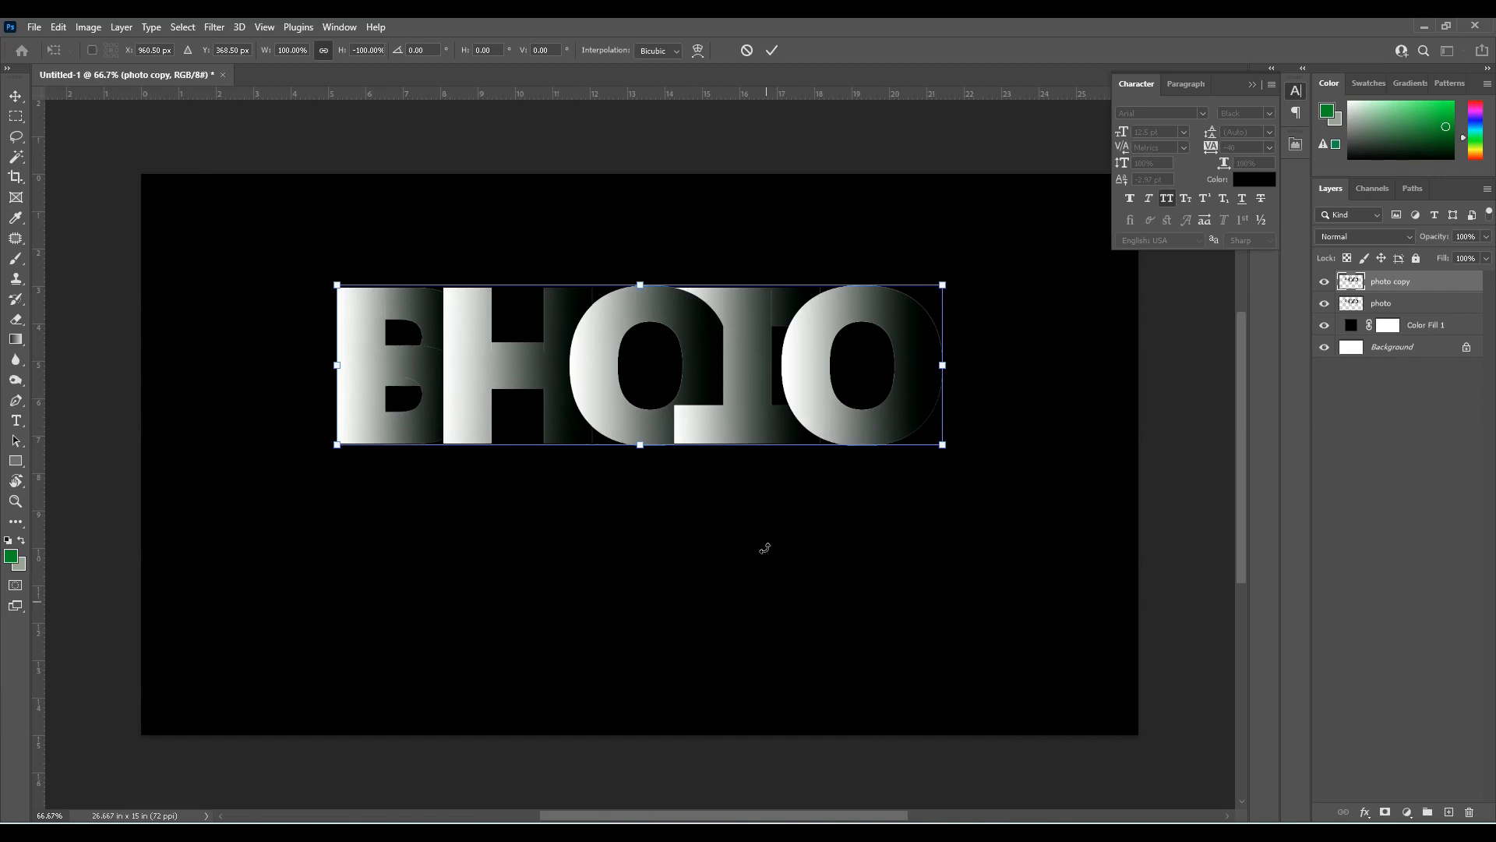
Move the flipped copy straight down beneath the word and nudge it up until it meets the base of the letters
left_click_drag(760, 420, 749, 597)
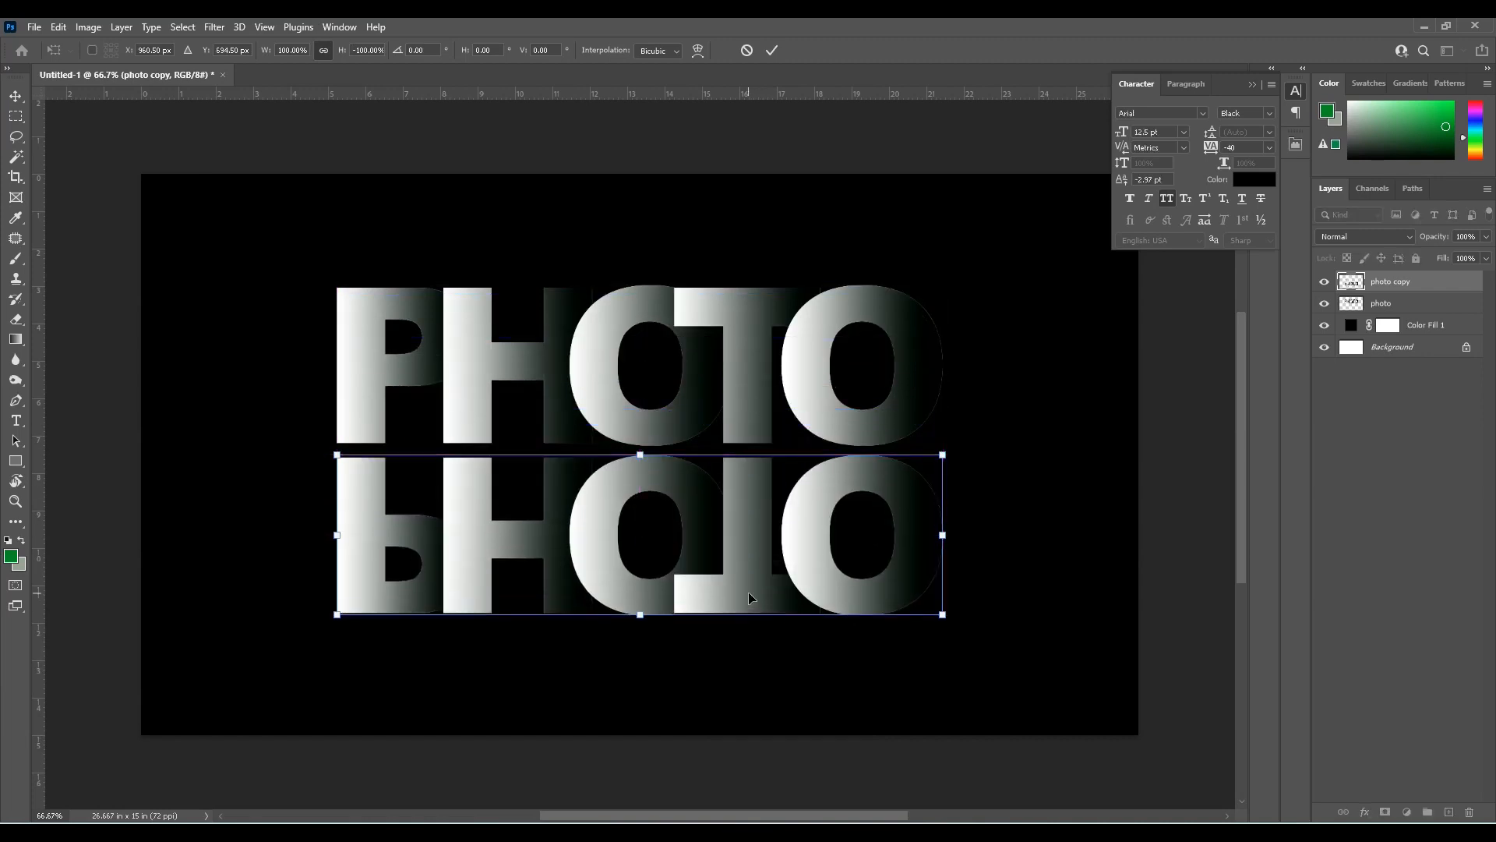
key("Return")
key("Up")
key("Up")
key("Up")
key("Up")
key("Up")
key("Up")
key("Up")
key("Up")
key("Up")
key("Up")
key("Up")
key("Up")
key("Up")
key("Up")
key("Up")
key("Up")
key("Up")
key("Up")
key("Up")
key("Up")
key("Up")
key("Up")
key("Up")
key("Up")
key("Up")
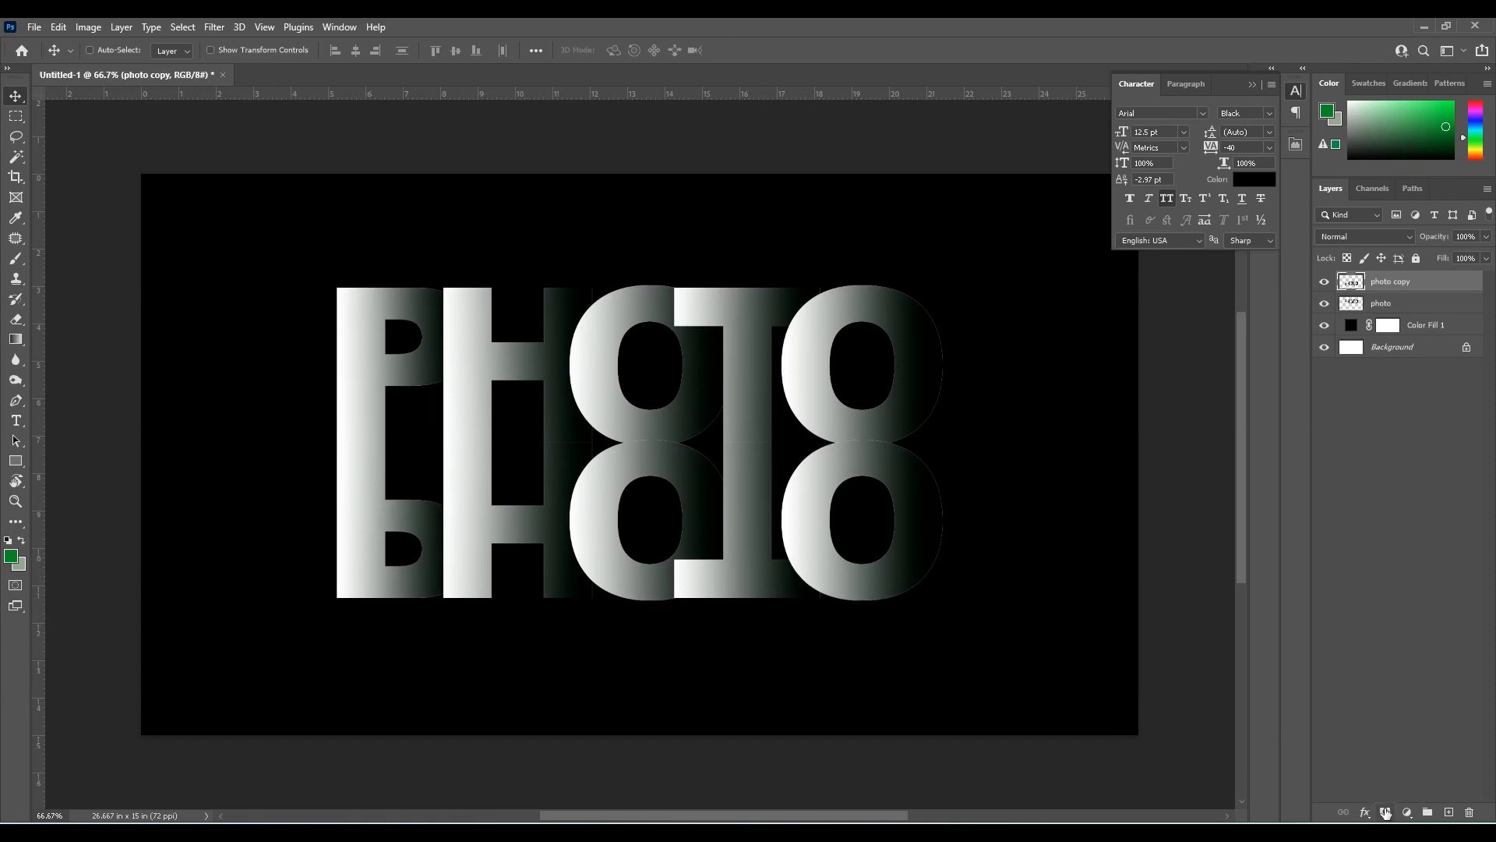
Add a layer mask to the photo copy layer and fade the reflection downward with a vertical black-and-white linear gradient
left_click(1386, 813)
key("g")
key("x")
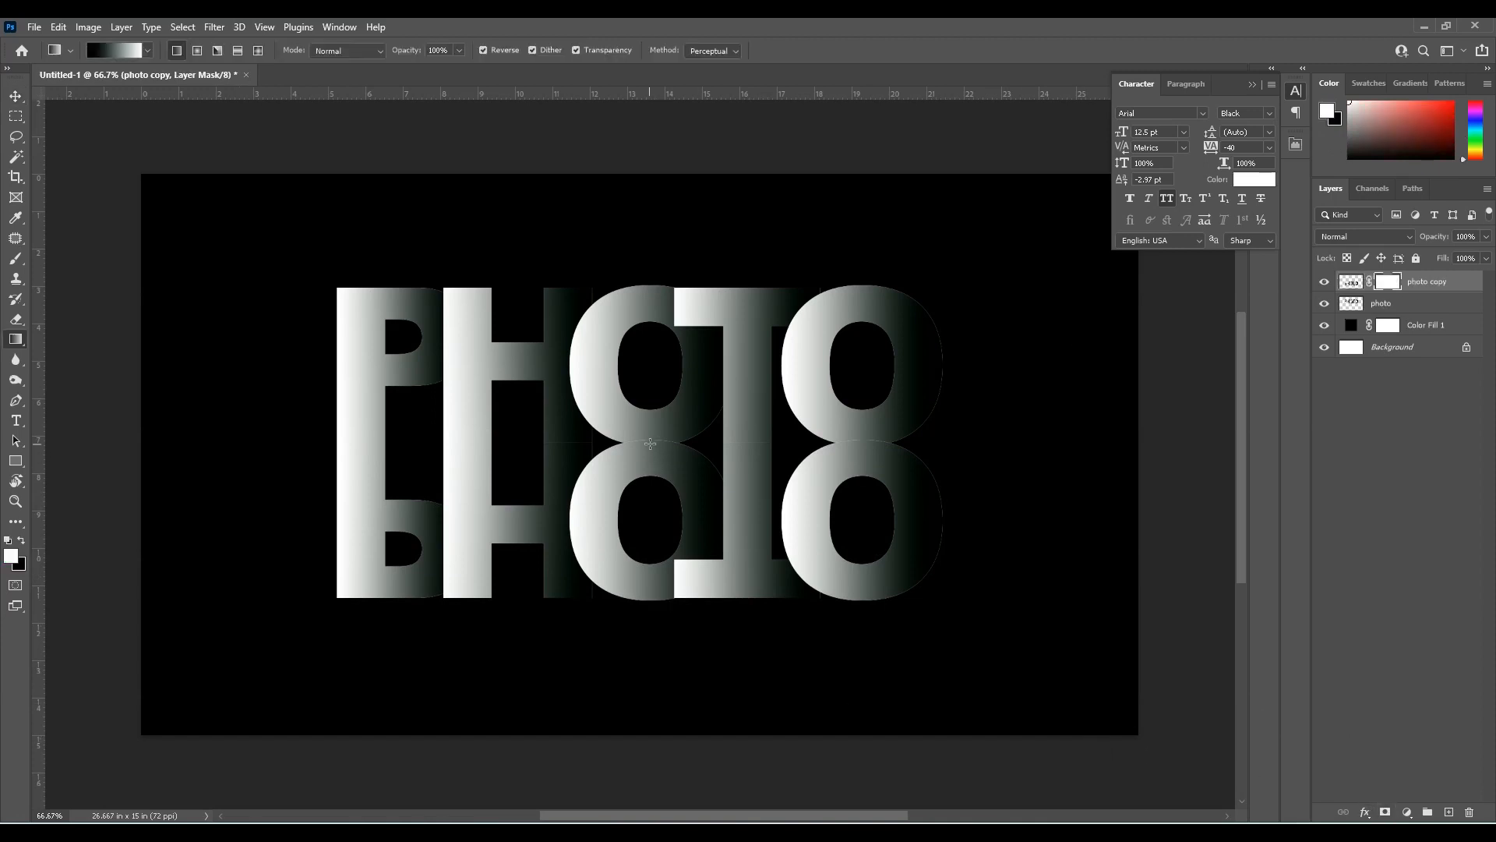
left_click_drag(651, 443, 647, 599)
Lower the reflection layer's opacity to 15%
left_click(1486, 238)
left_click_drag(1466, 261, 1425, 257)
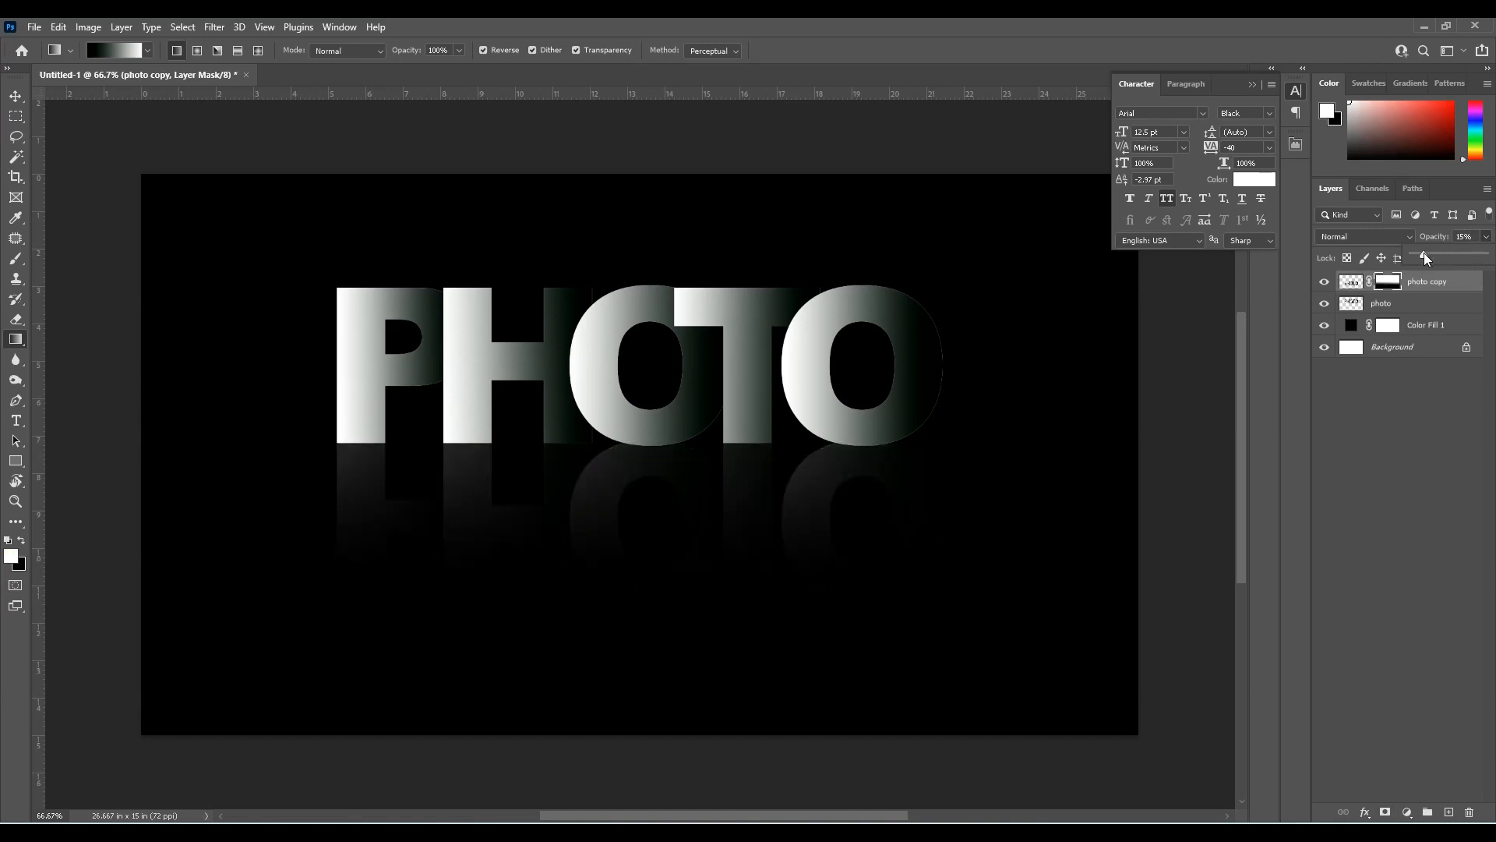
key("v")
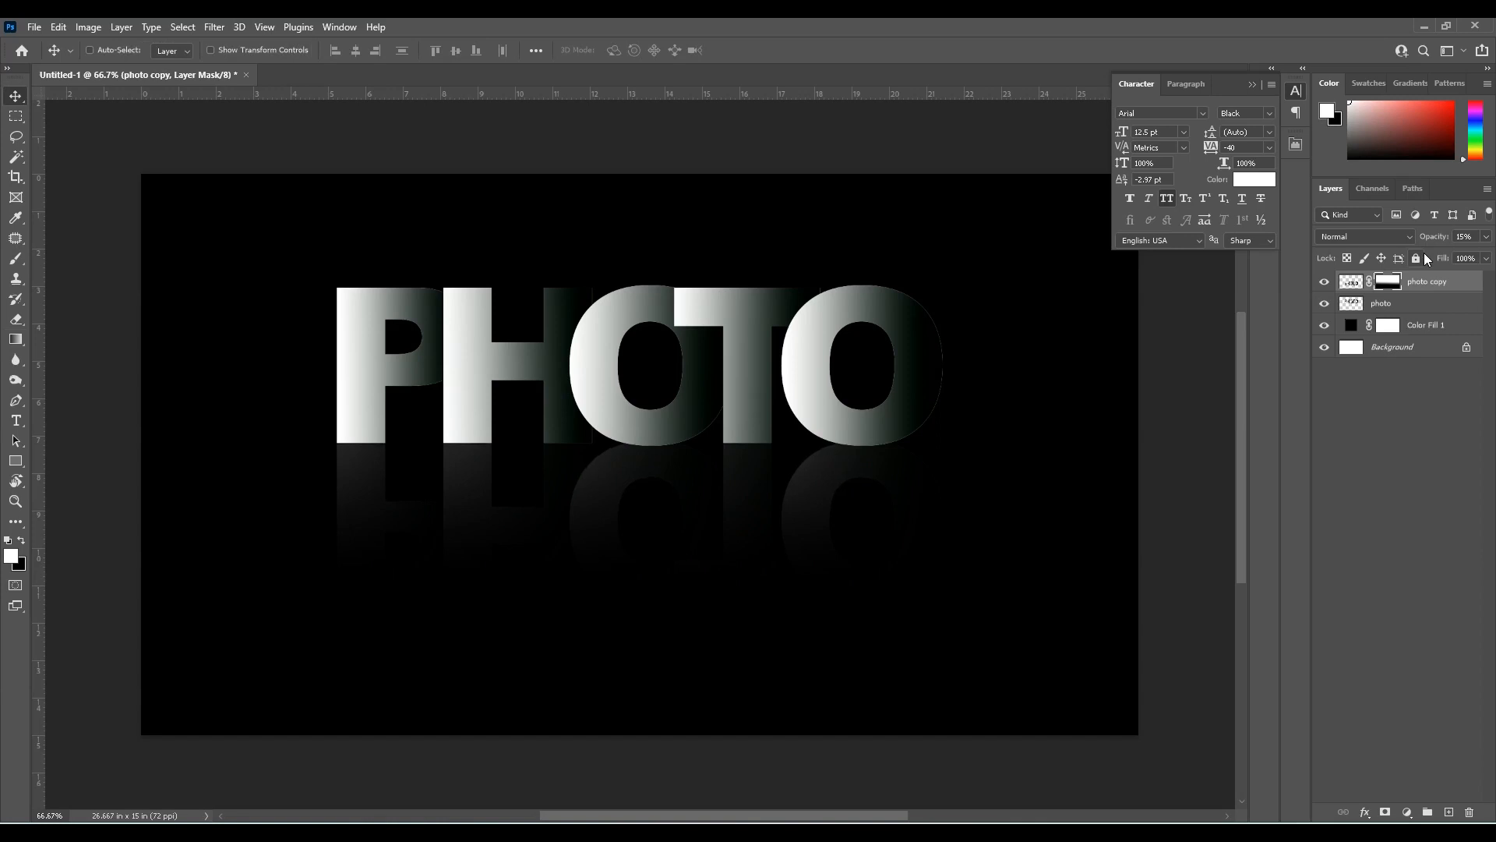
left_click(1356, 304)
left_click(214, 26)
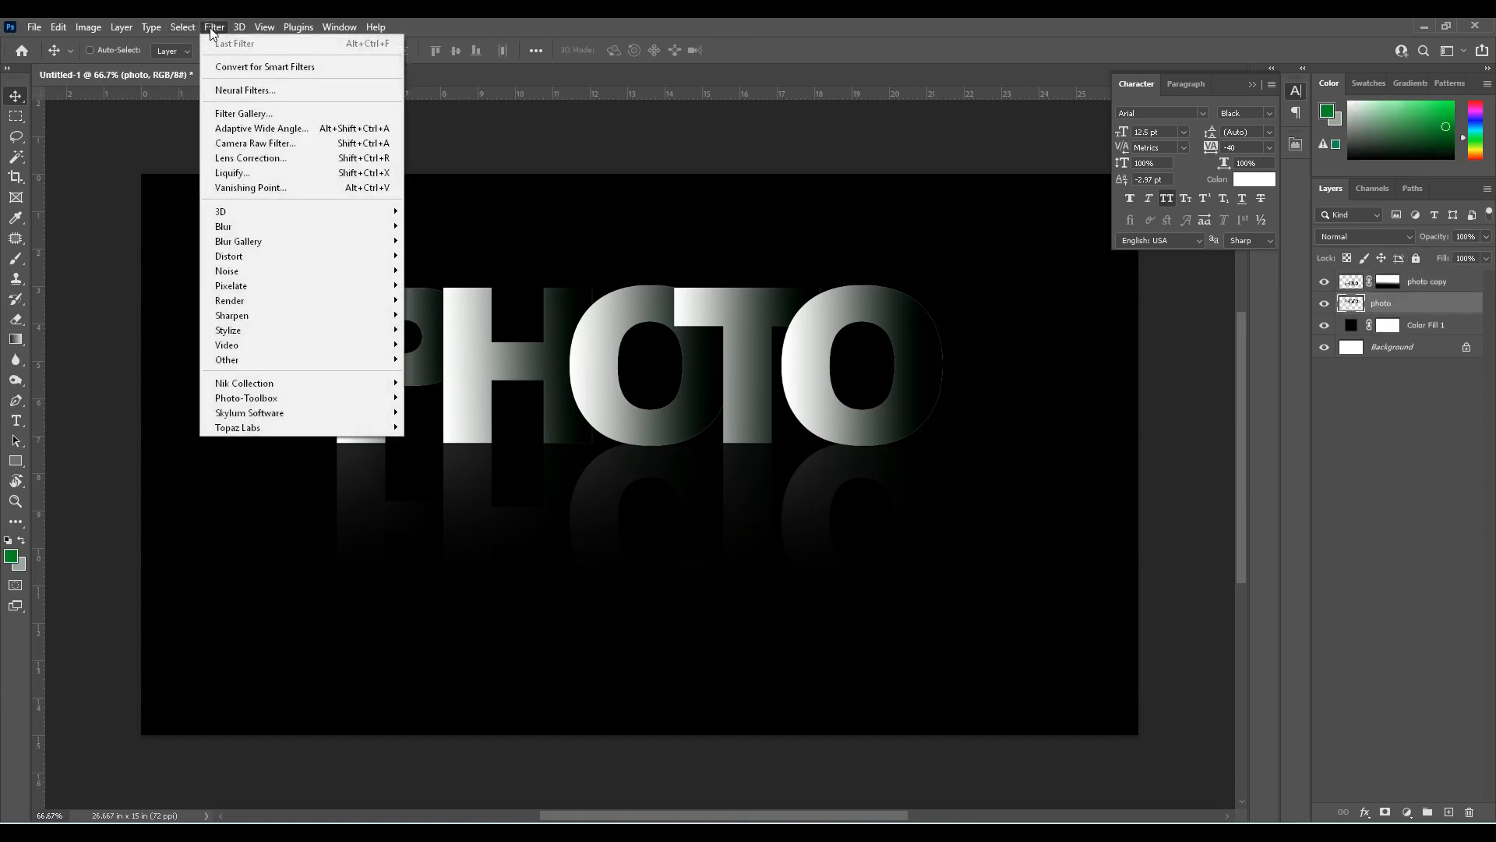
mouse_move(267, 232)
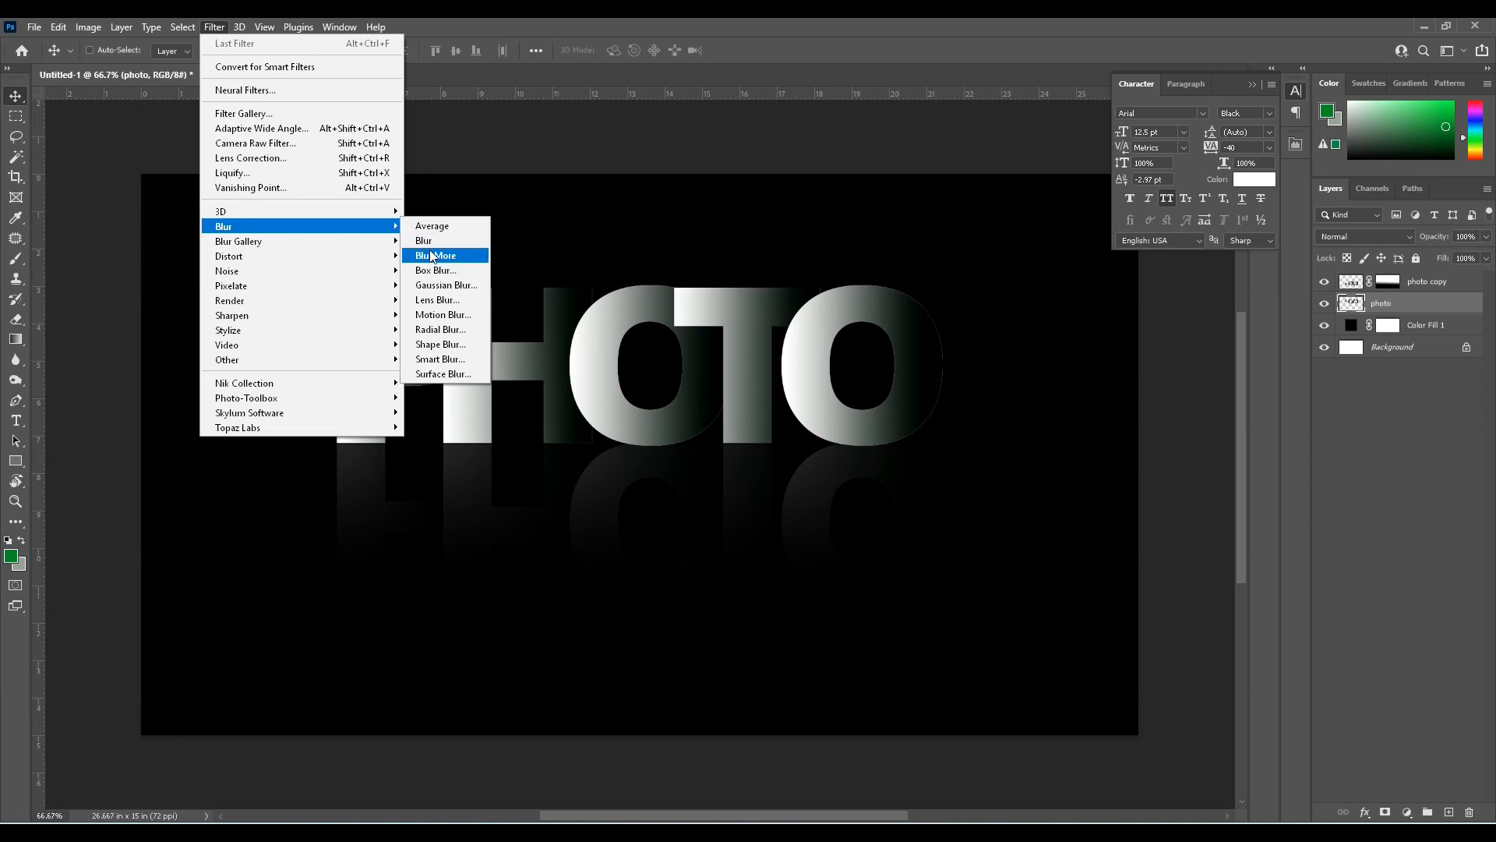
left_click(446, 285)
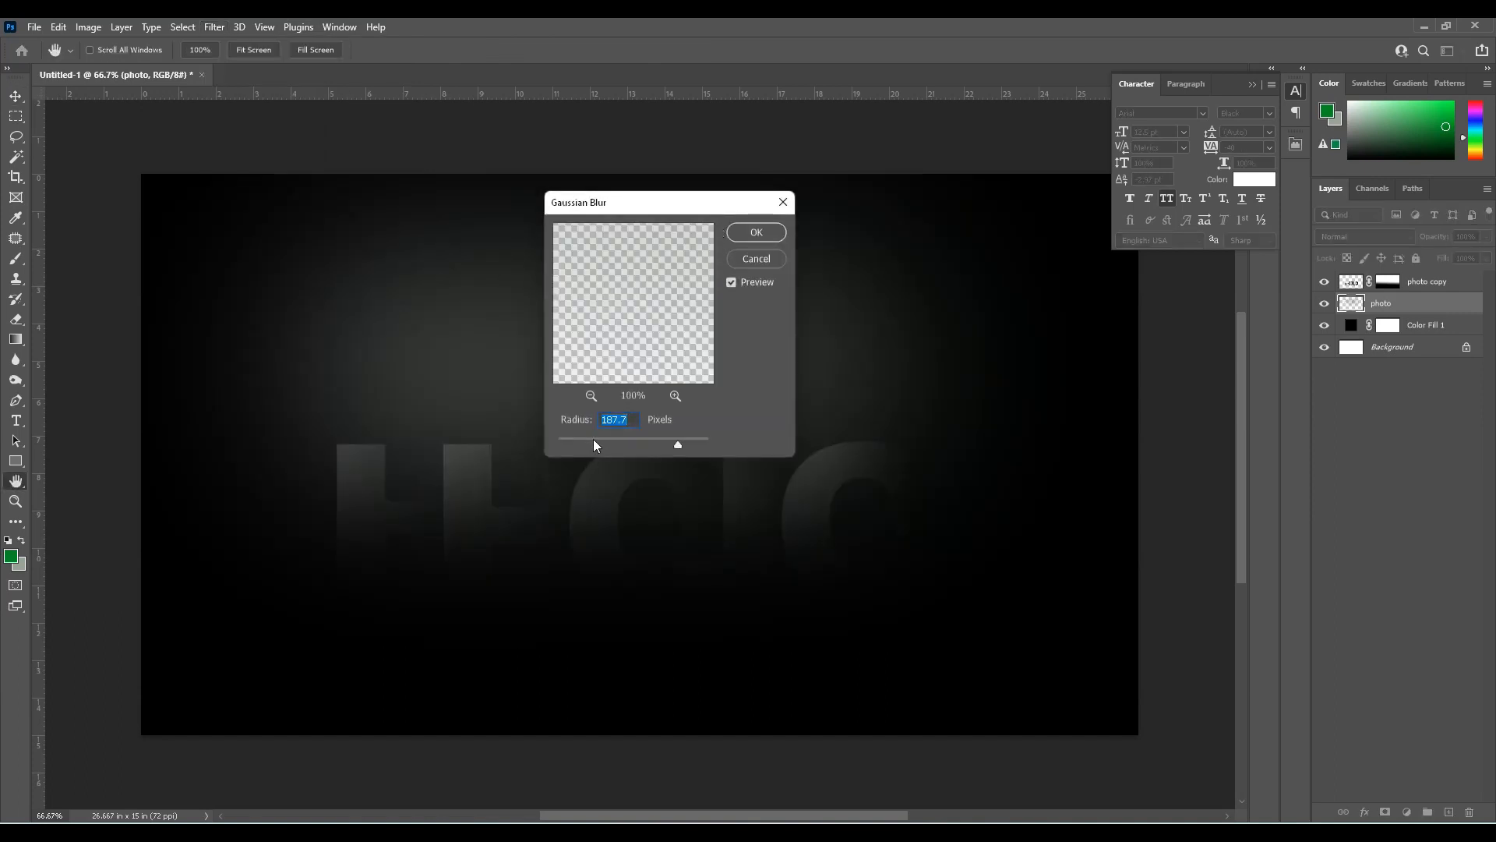
key("Escape")
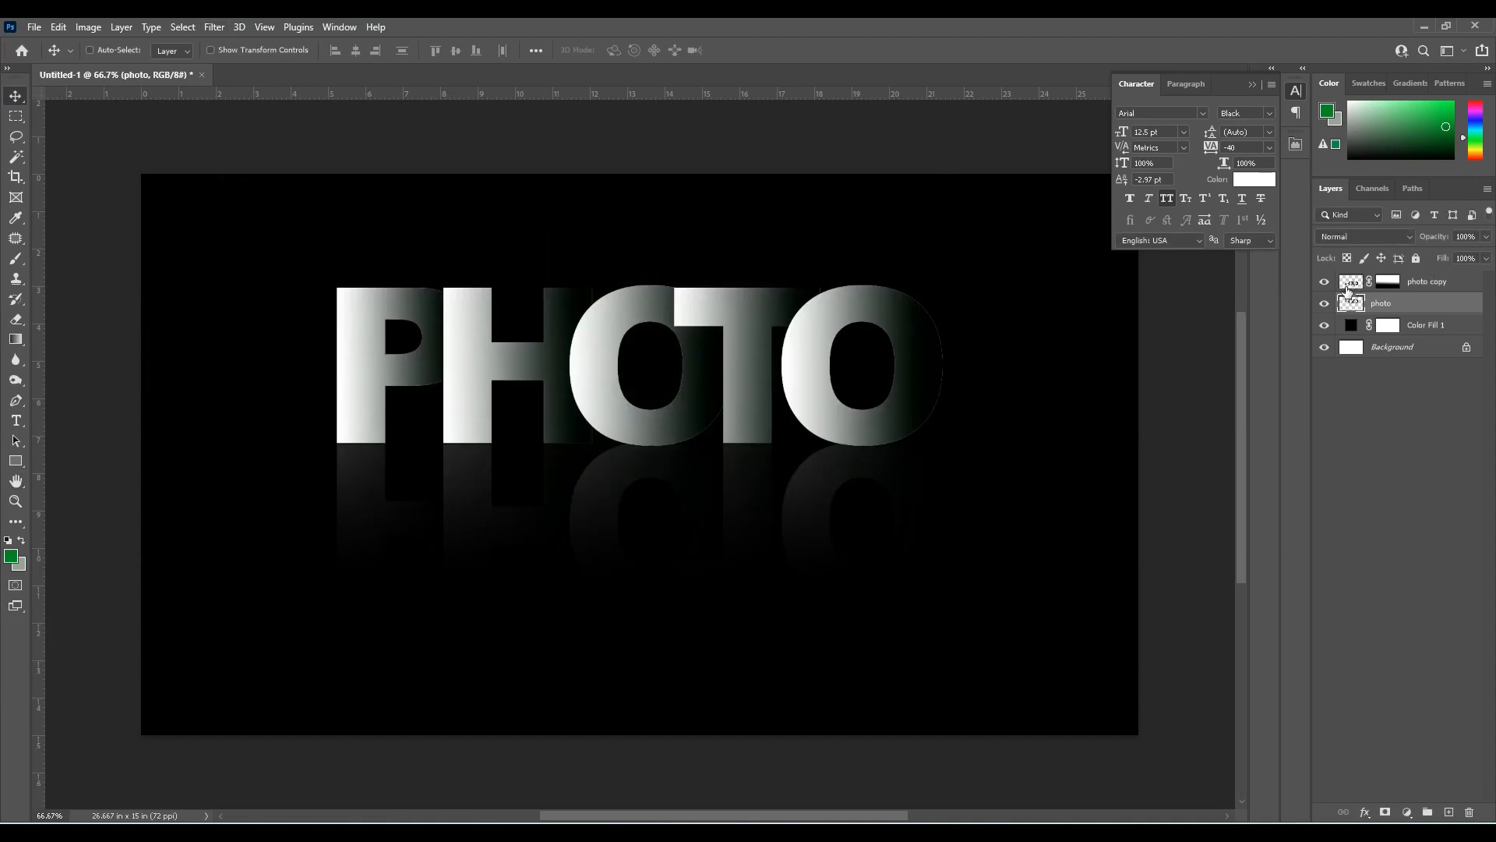
Apply a Gaussian Blur with a small radius to the reflection on the photo copy layer
left_click(1348, 286)
left_click(214, 27)
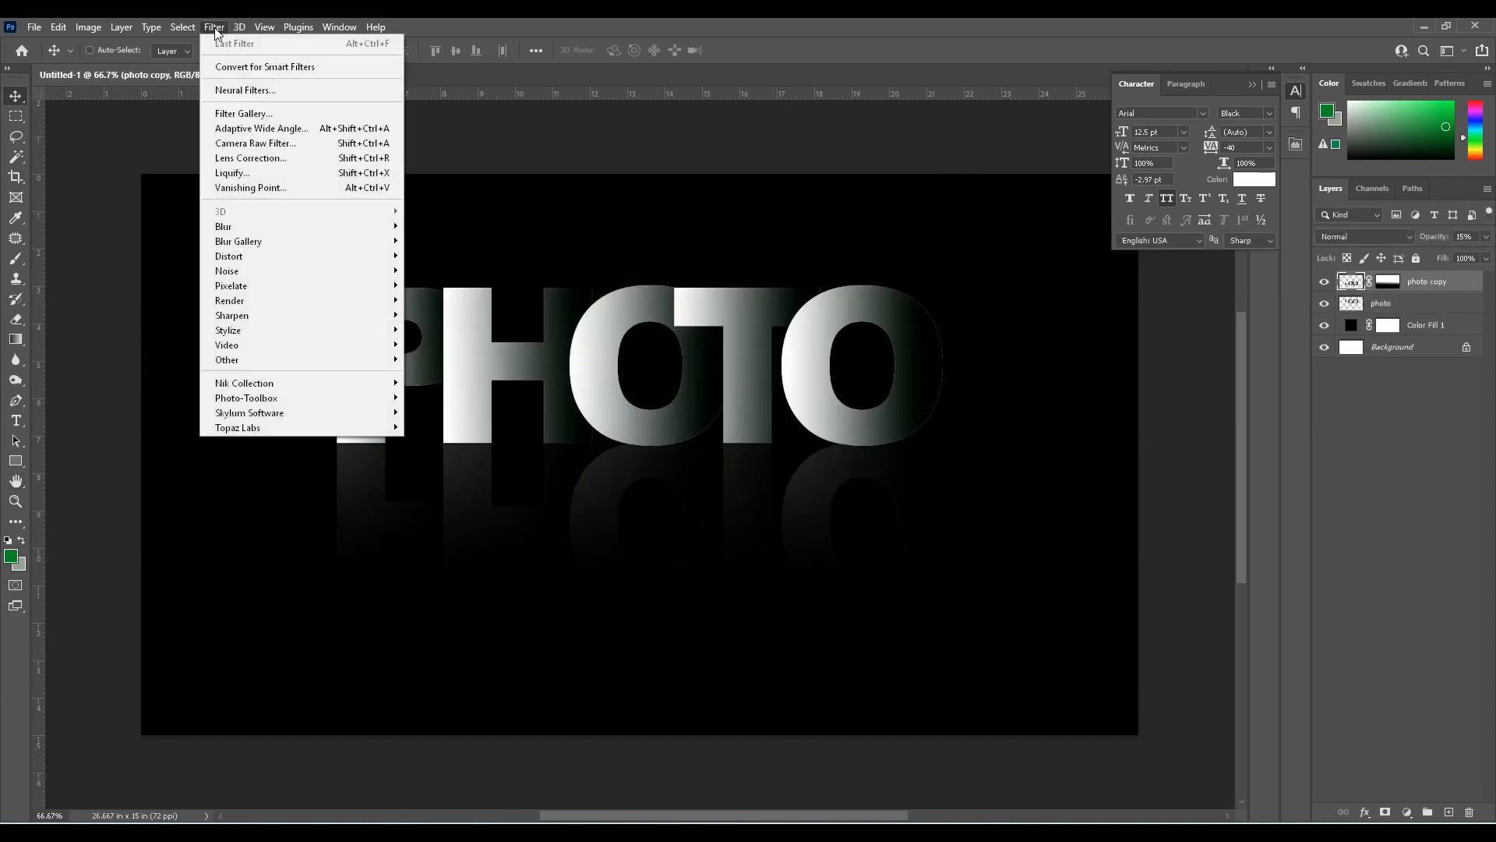
mouse_move(391, 234)
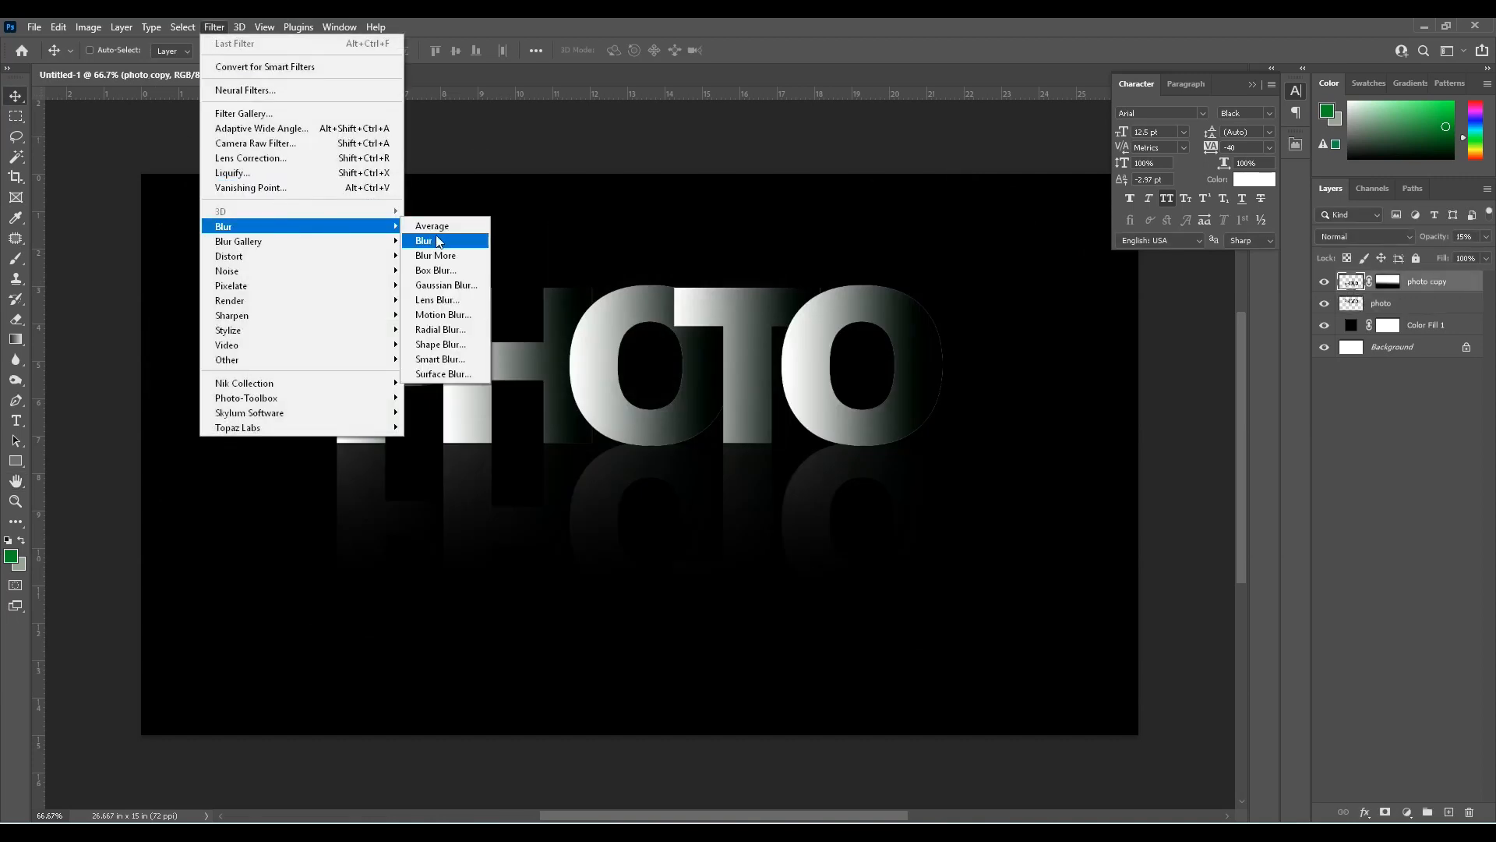
left_click(444, 285)
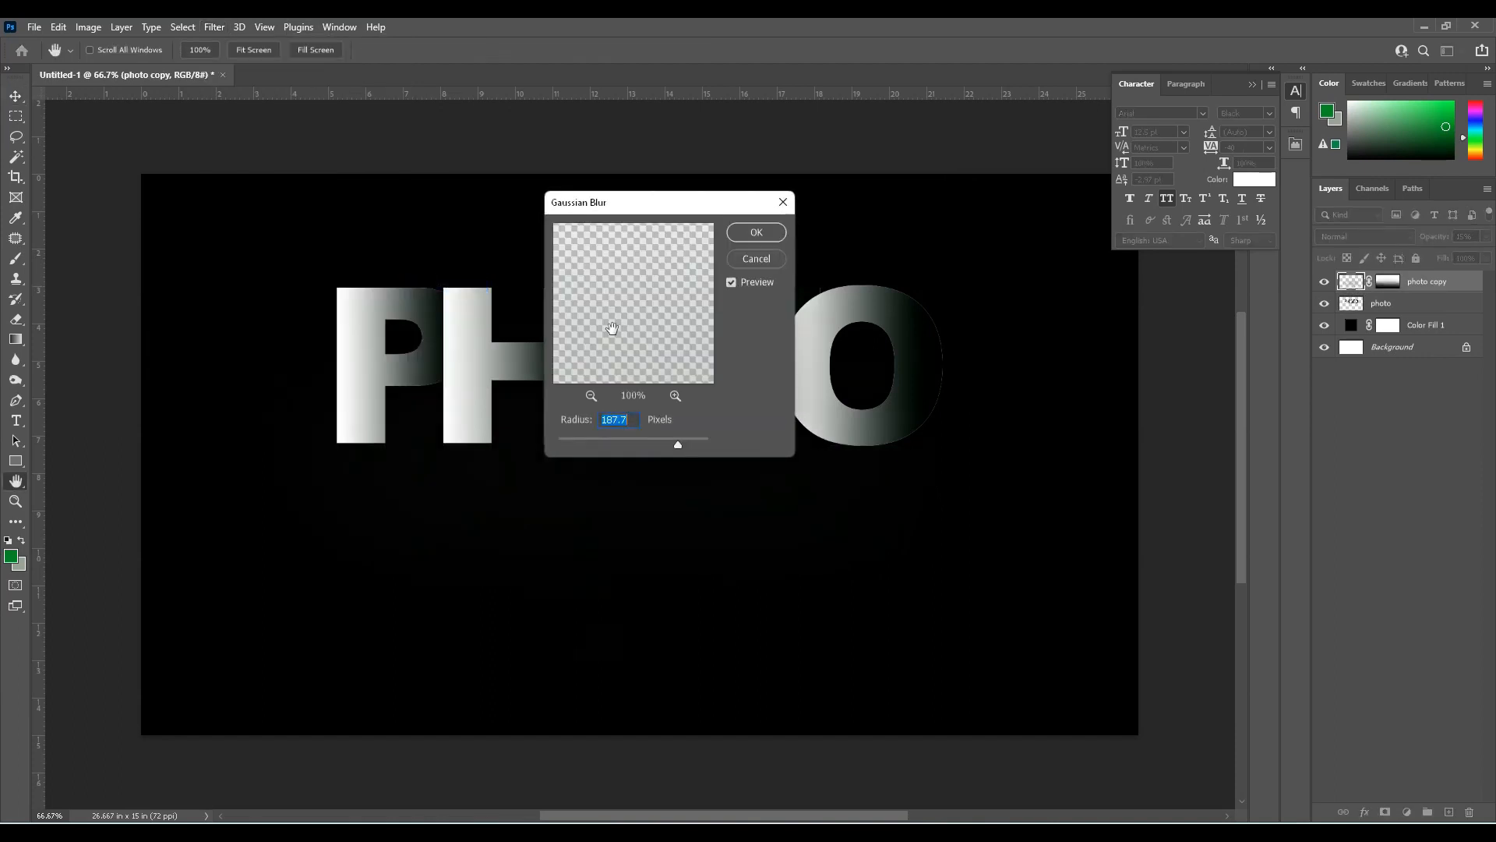
left_click_drag(643, 440, 587, 439)
left_click_drag(577, 439, 570, 439)
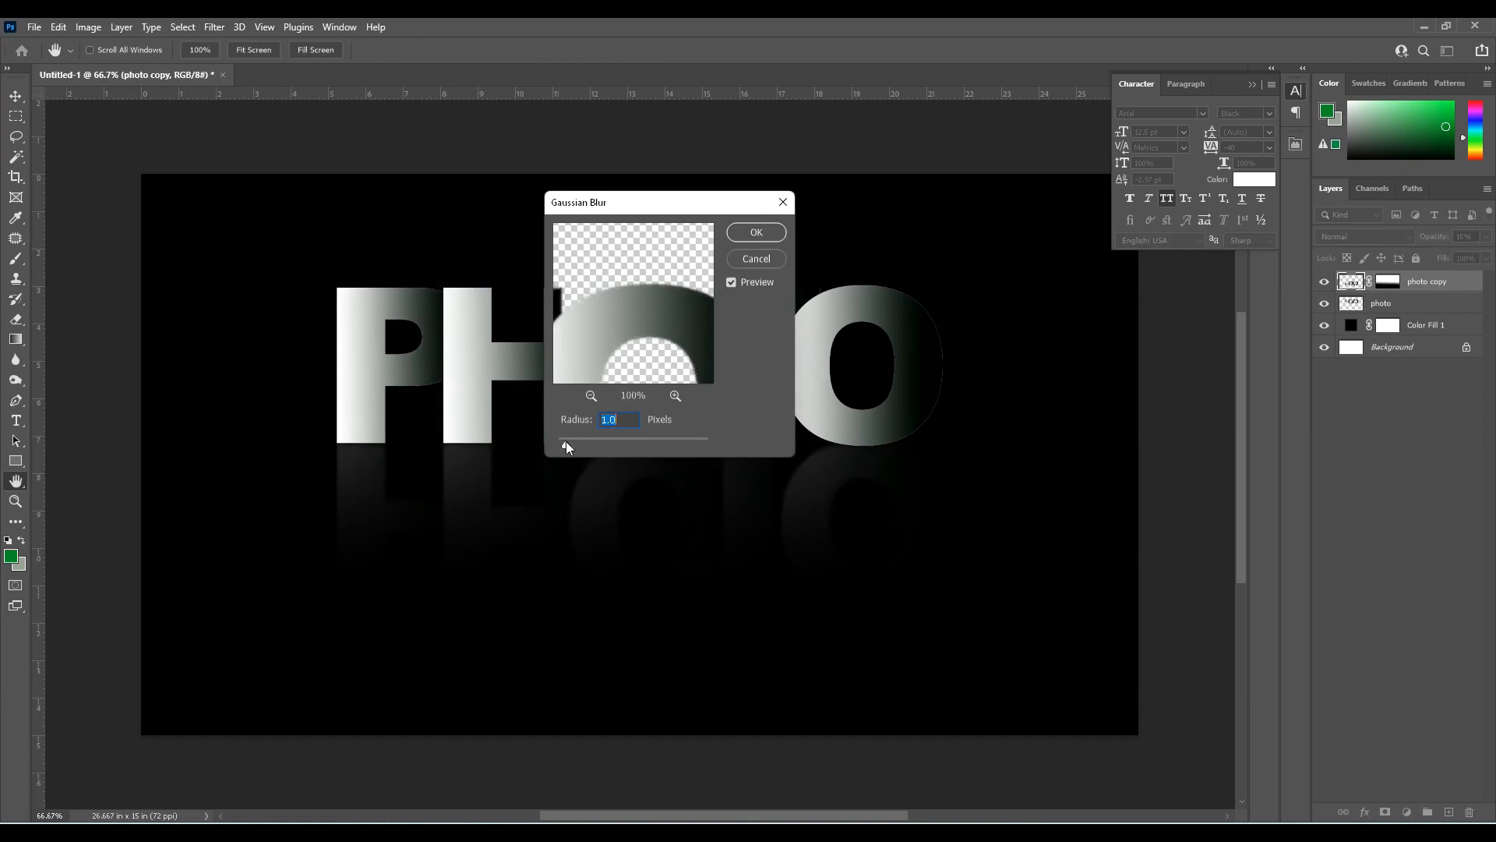
left_click_drag(565, 444, 582, 442)
left_click(755, 233)
right_click(647, 429)
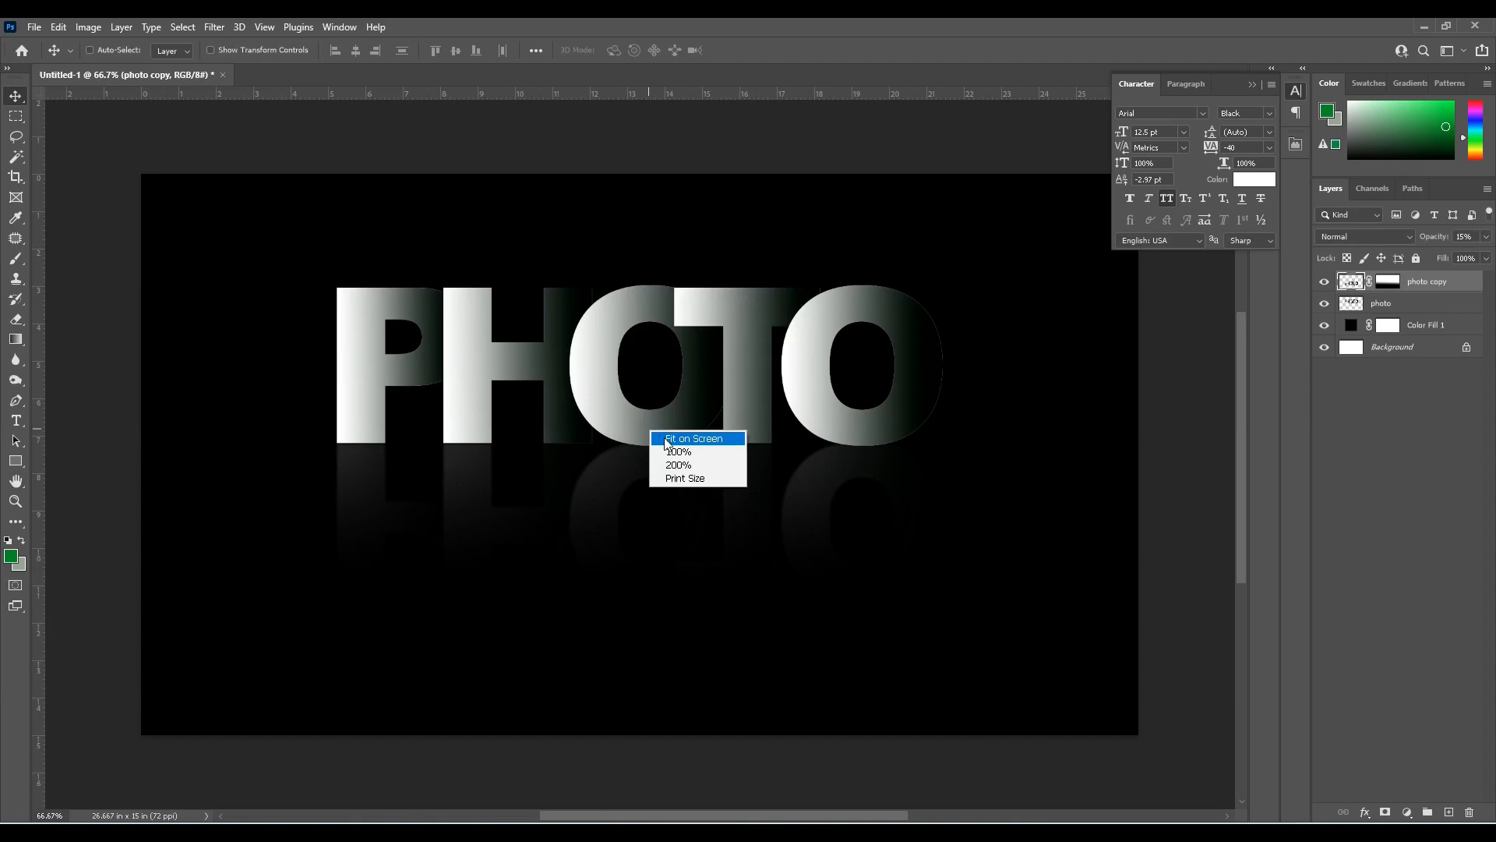
left_click(678, 434)
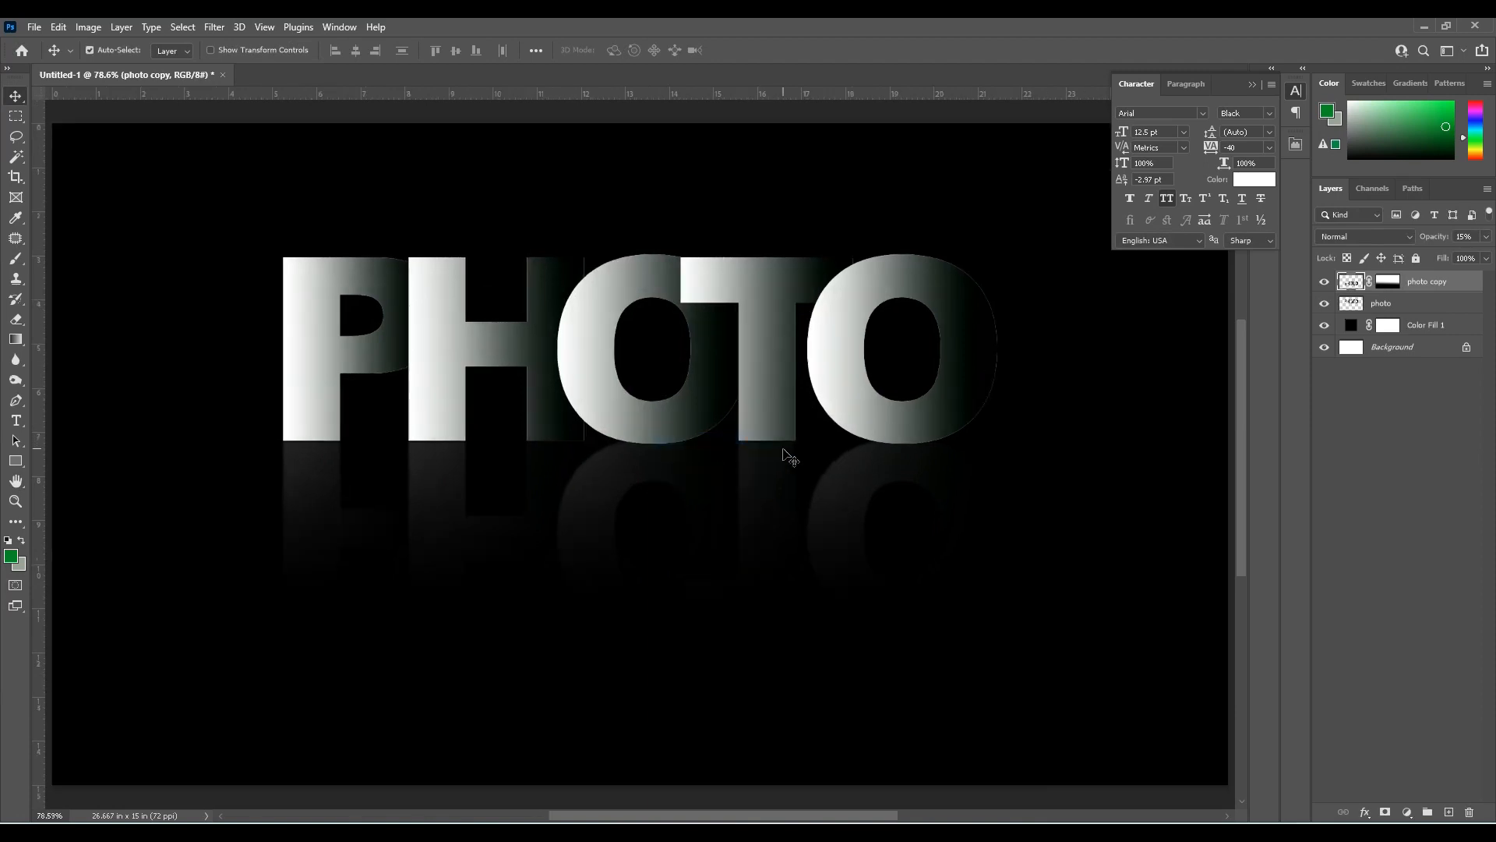
key("ctrl+minus")
key("ctrl+minus")
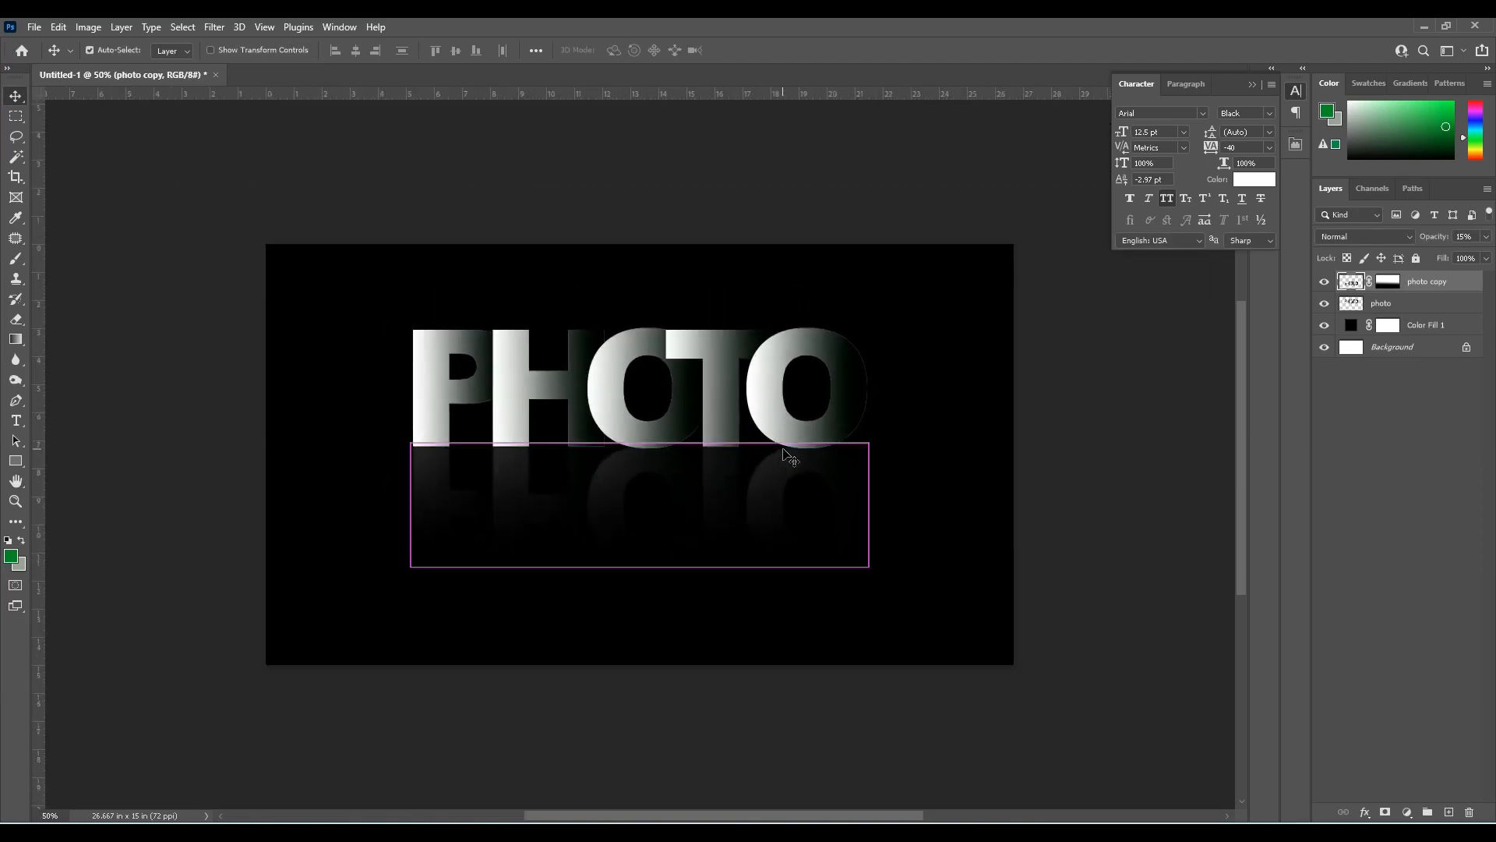